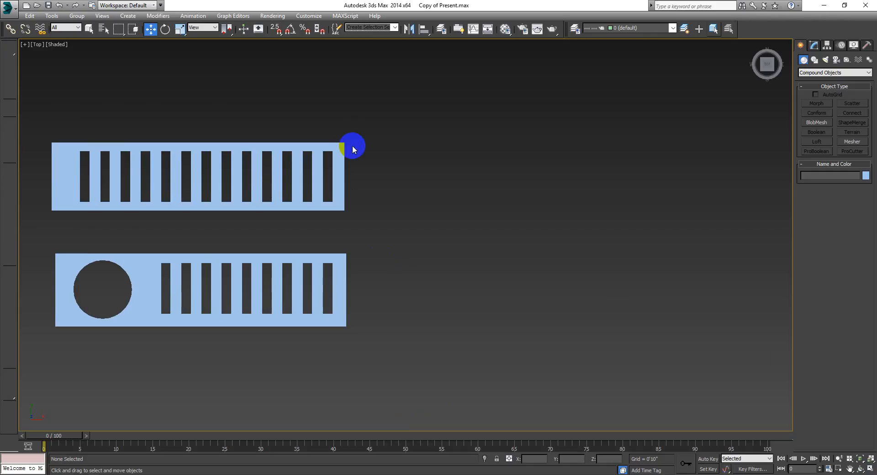
pyautogui.moveTo(359, 123); pyautogui.dragTo(39, 361)
pyautogui.click(328, 264)
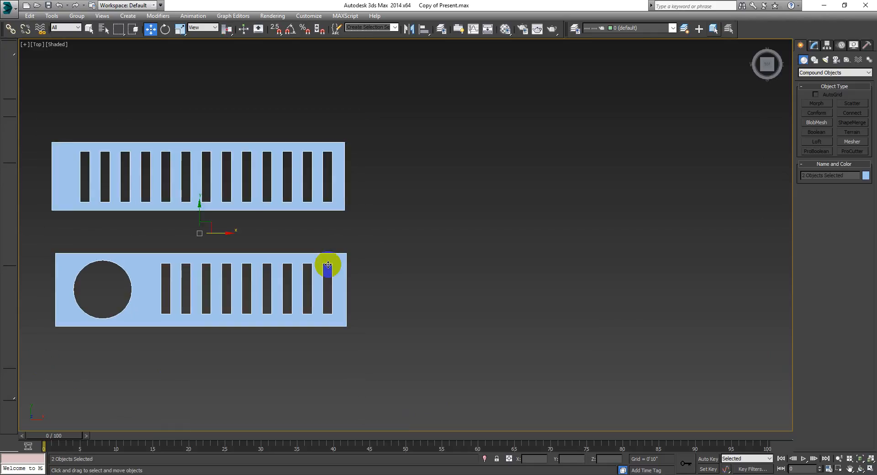
pyautogui.moveTo(361, 118); pyautogui.dragTo(35, 372)
pyautogui.click(514, 323)
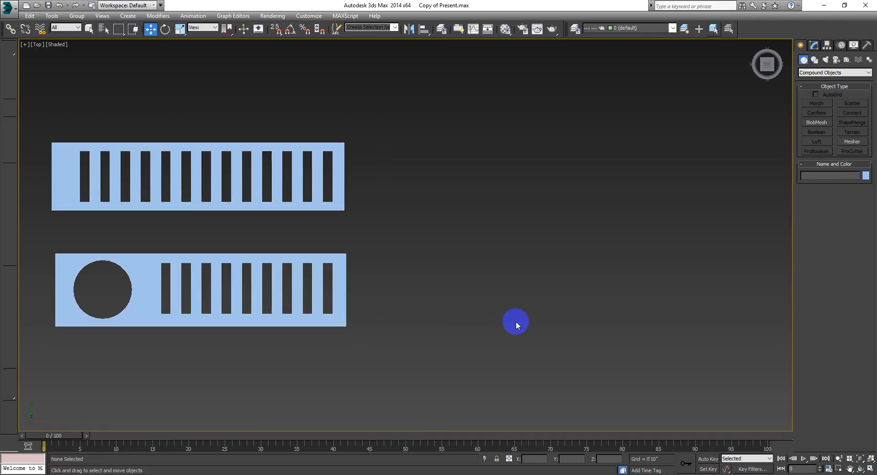
pyautogui.moveTo(509, 318); pyautogui.dragTo(503, 315, button='middle')
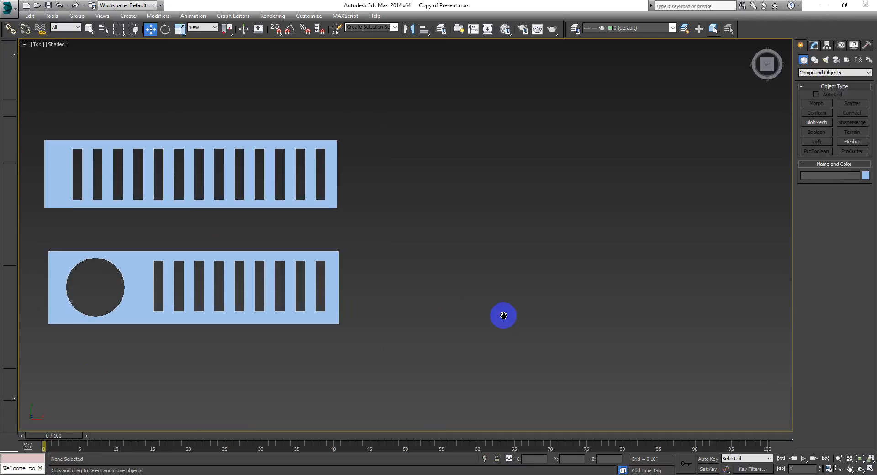
# - Draw a rectangle spline about 25'6" wide and 7'3" long in the empty space beside the upper slotted panel
pyautogui.click(814, 60)
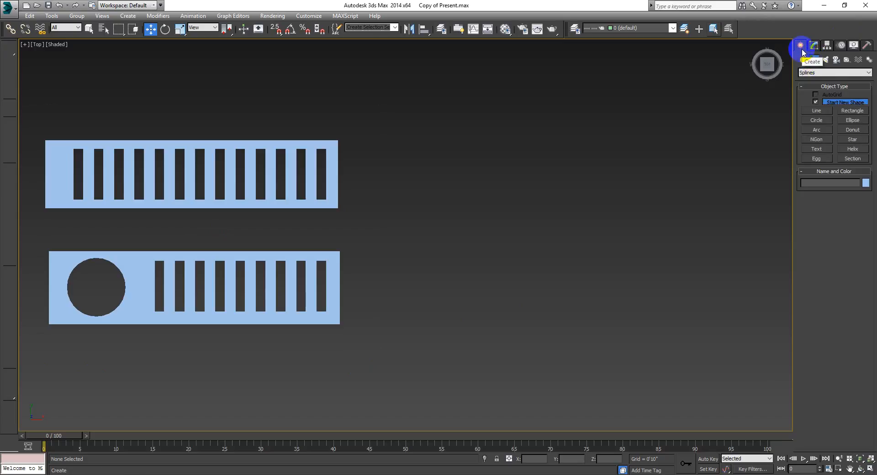
pyautogui.click(851, 111)
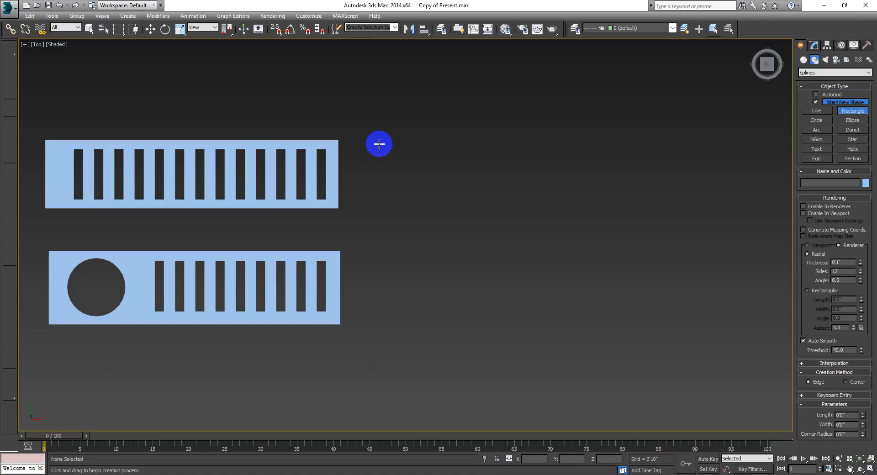
pyautogui.moveTo(379, 139); pyautogui.dragTo(674, 223)
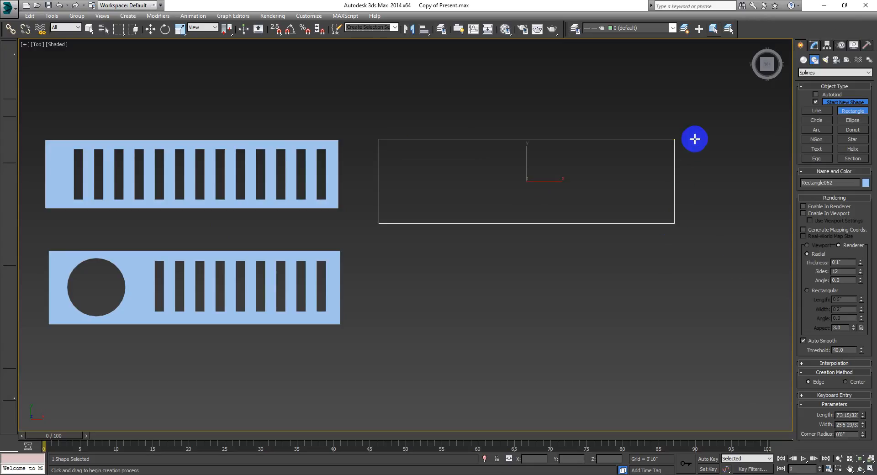
# - Apply an Extrude modifier to the new large rectangle, check its amount and deselect the object
pyautogui.click(814, 45)
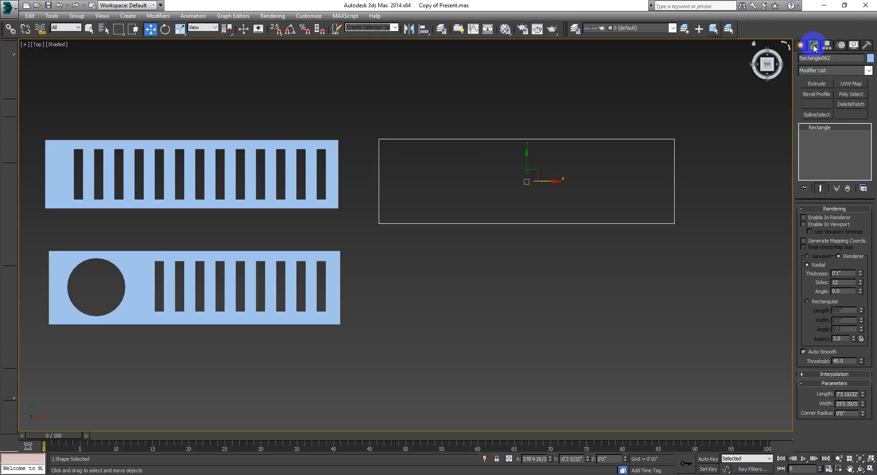
pyautogui.click(828, 85)
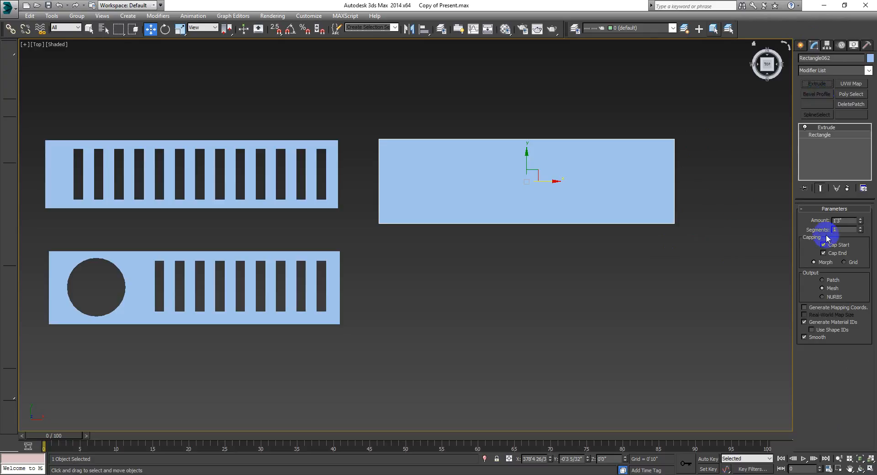
pyautogui.doubleClick(844, 221)
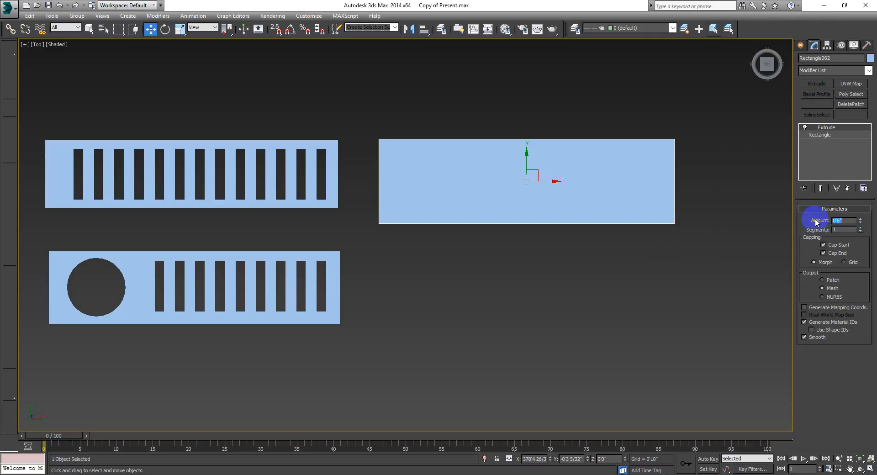
pyautogui.click(532, 284)
# - Show all four viewports and maximize the wireframe Top view
pyautogui.moveTo(565, 189); pyautogui.dragTo(556, 188, button='middle')
pyautogui.hotkey('alt', 'w')
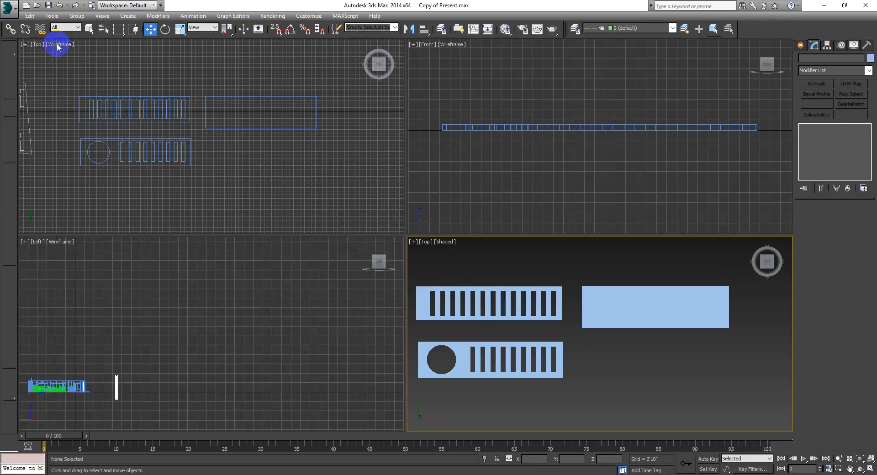
pyautogui.click(127, 62)
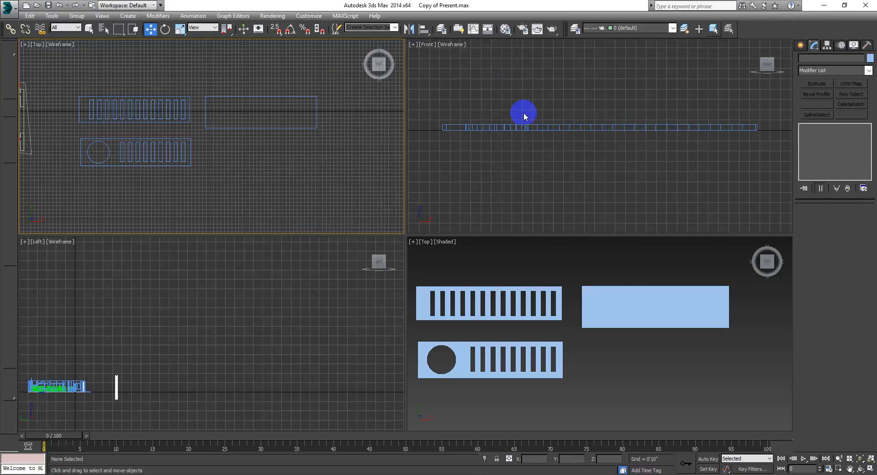
pyautogui.click(535, 267)
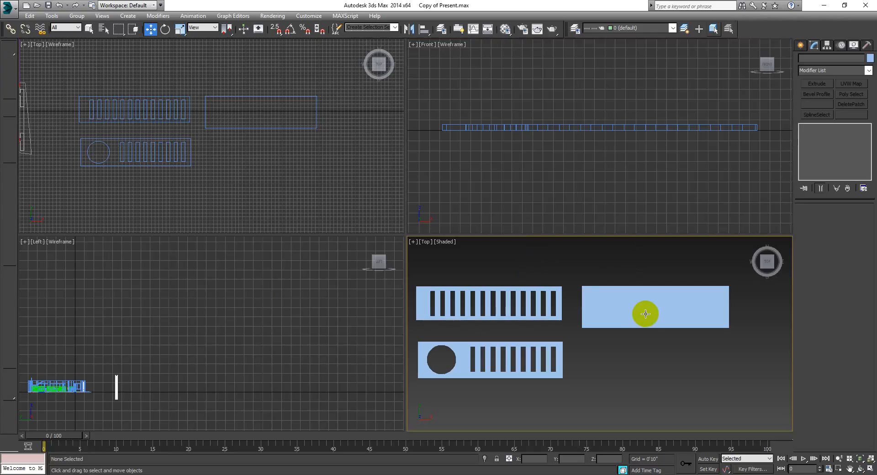
pyautogui.moveTo(644, 309); pyautogui.dragTo(655, 313, button='middle')
pyautogui.click(262, 168)
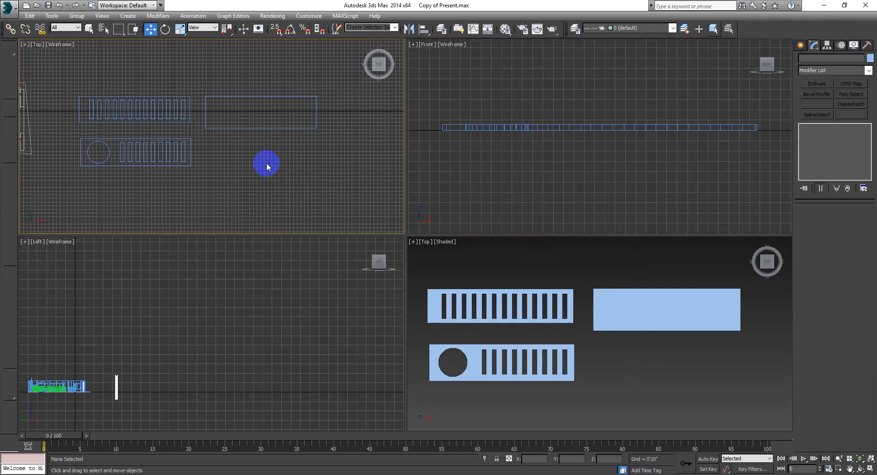
pyautogui.hotkey('alt', 'w')
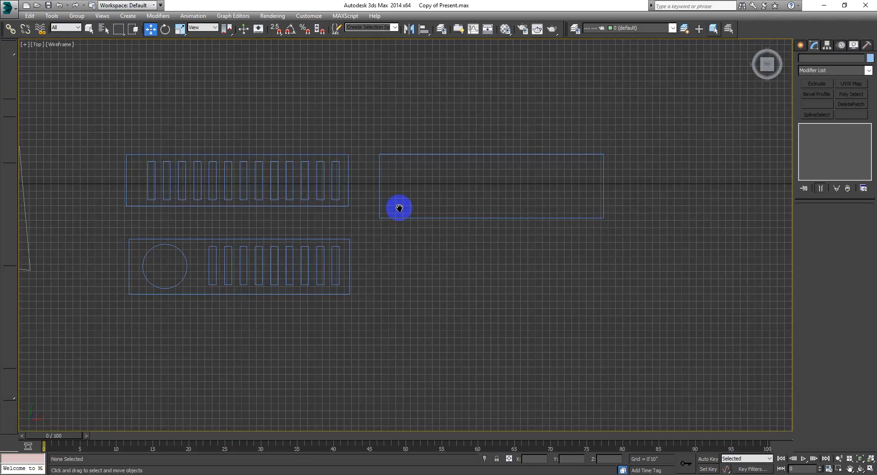
# - Draw a narrow upright rectangle about 1' wide and 5'3" long inside the large rectangle, near its right end
pyautogui.scroll(4, 337, 207)
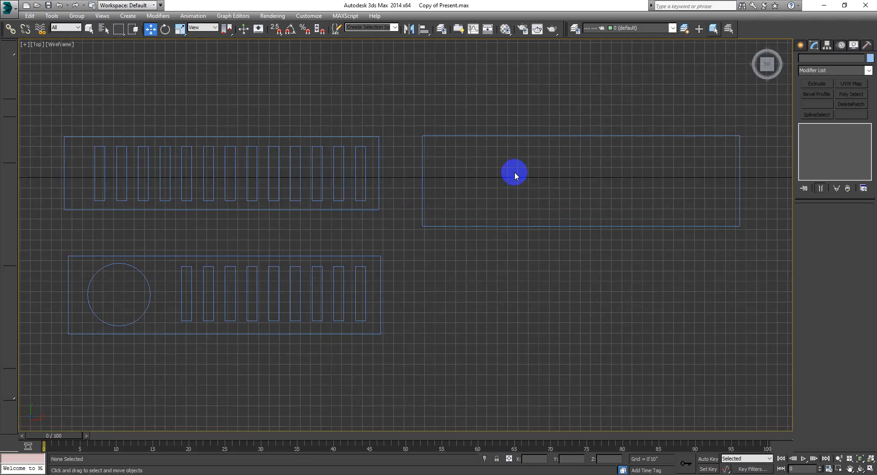
pyautogui.moveTo(727, 155); pyautogui.dragTo(718, 157, button='middle')
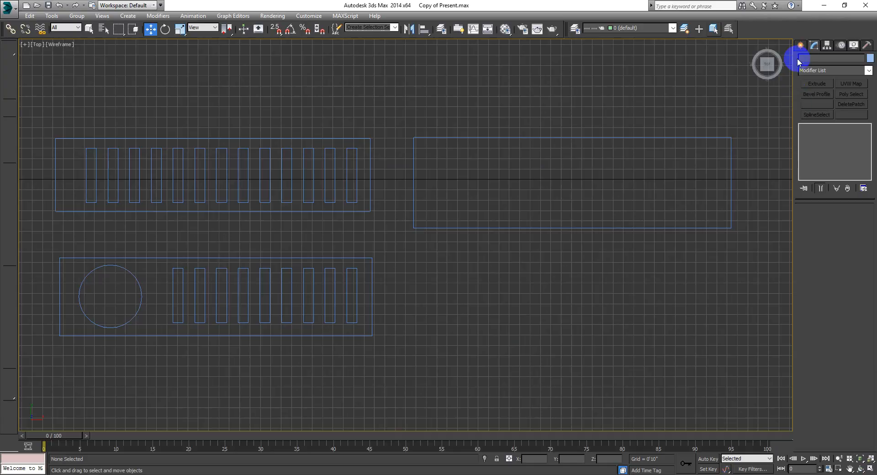
pyautogui.click(800, 47)
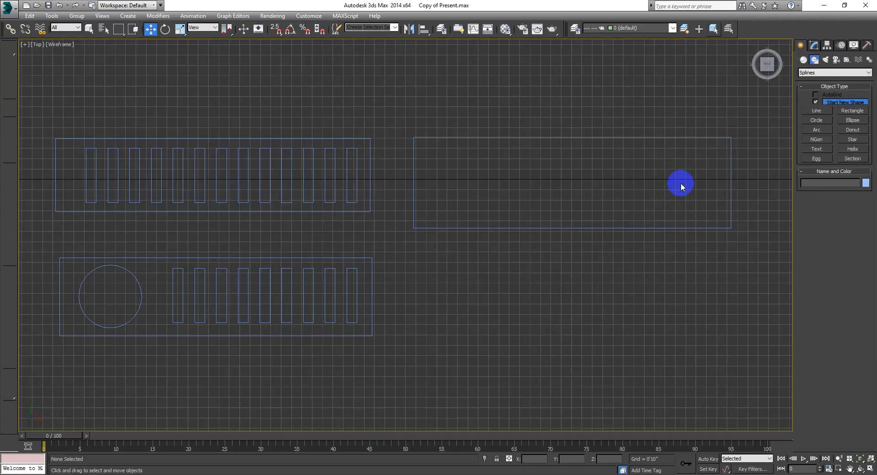
pyautogui.moveTo(711, 176); pyautogui.dragTo(677, 180, button='middle')
pyautogui.scroll(5, 647, 178)
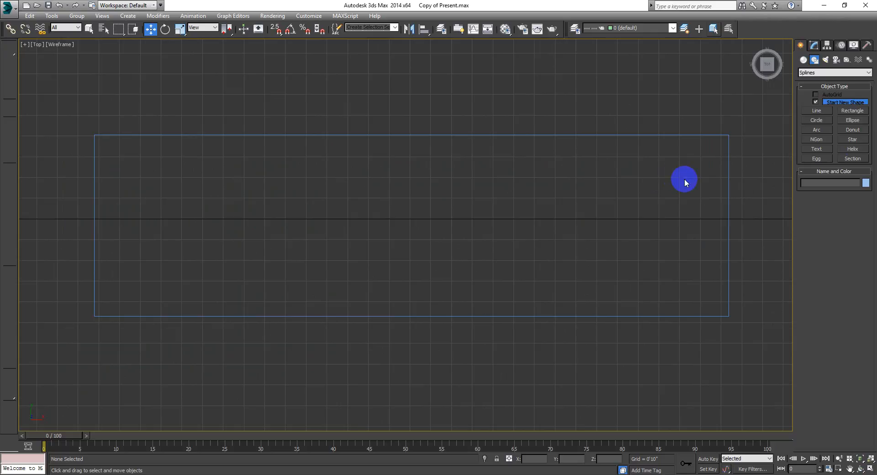
pyautogui.click(852, 111)
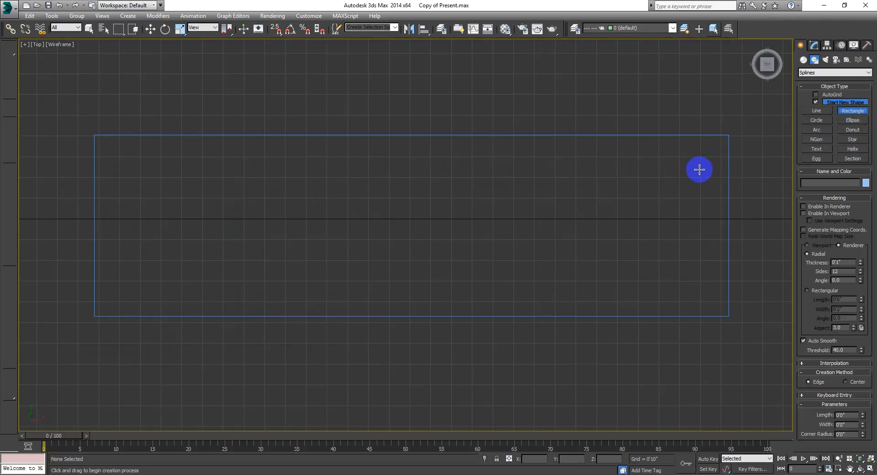
pyautogui.moveTo(699, 163); pyautogui.dragTo(675, 293)
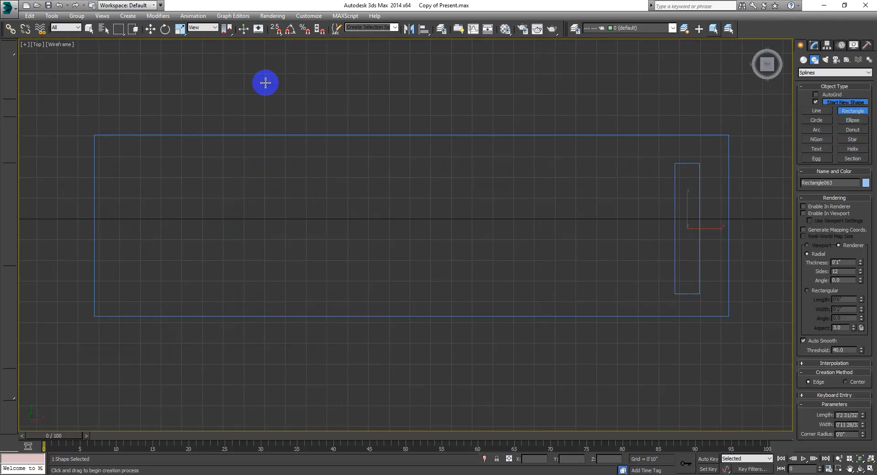
# - Clone the narrow rectangle leftward along X as 10 evenly spaced copies, using the Copy option
pyautogui.click(150, 29)
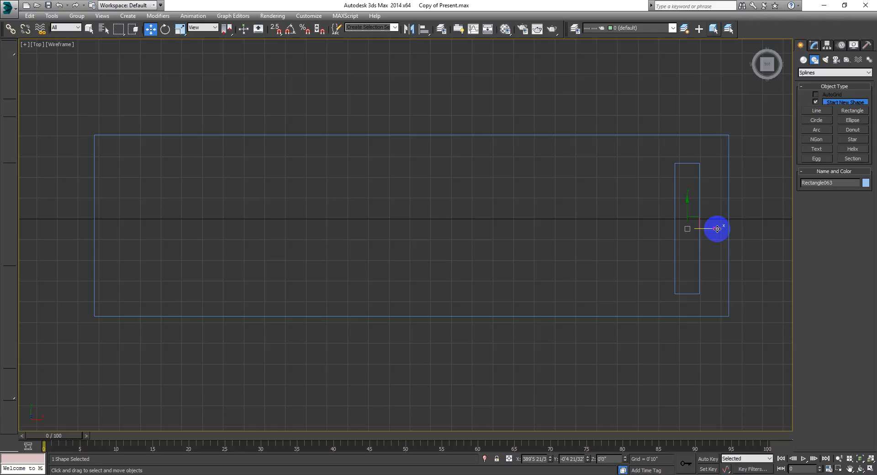
pyautogui.keyDown('shift'); pyautogui.moveTo(716, 229); pyautogui.dragTo(659, 228); pyautogui.keyUp('shift')
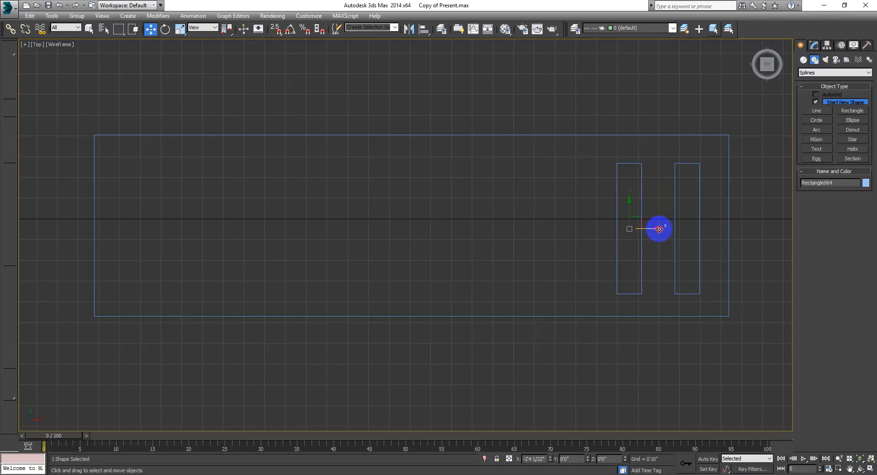
pyautogui.keyDown('shift'); pyautogui.moveTo(659, 229); pyautogui.dragTo(662, 228); pyautogui.keyUp('shift')
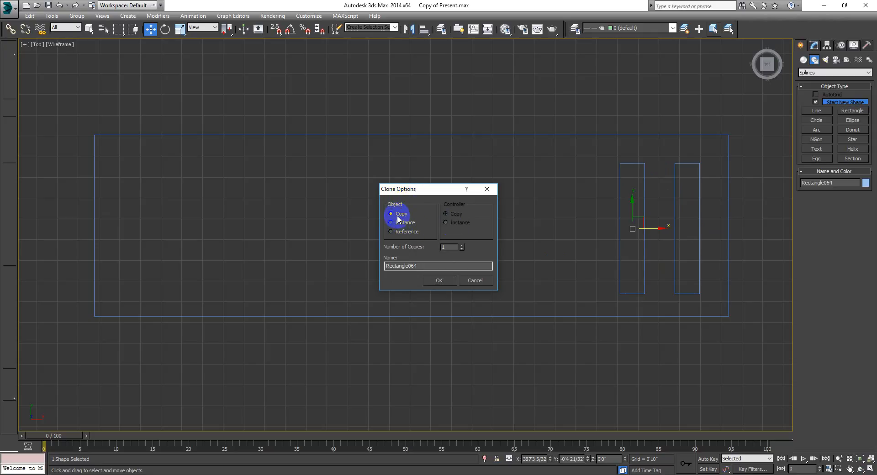
pyautogui.moveTo(449, 249); pyautogui.dragTo(434, 249)
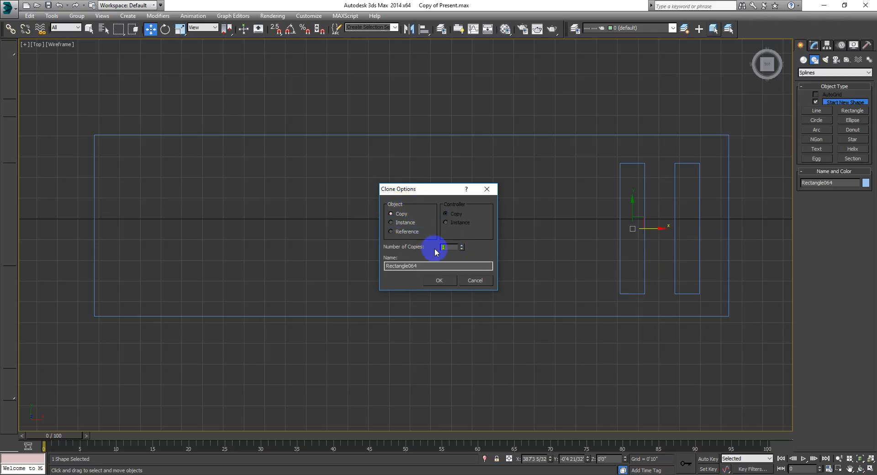
pyautogui.write('10')
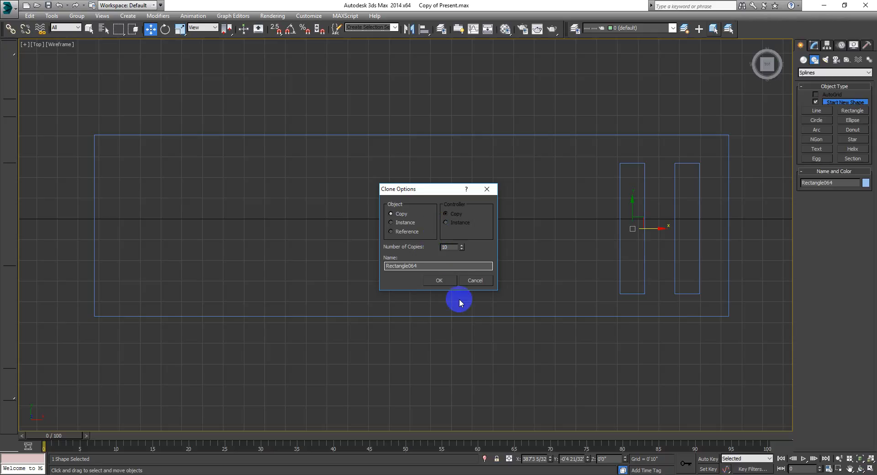
pyautogui.click(446, 282)
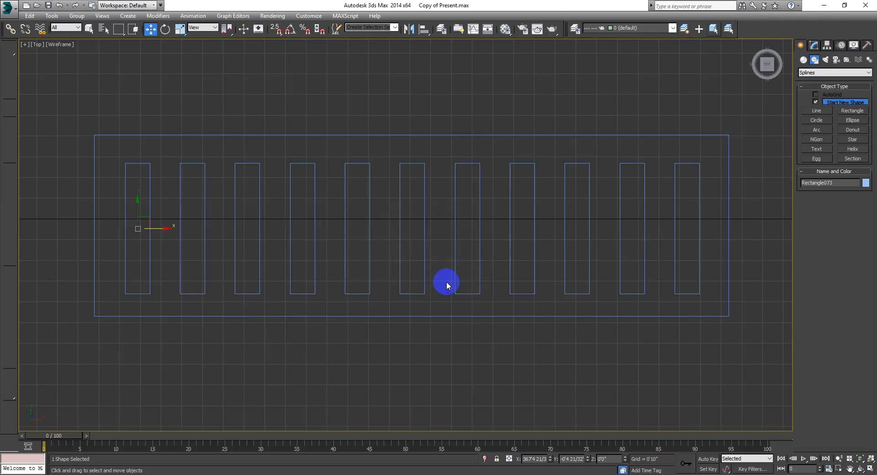
# - Select all 11 narrow rectangles together and extrude them by 1'3"
pyautogui.click(560, 83)
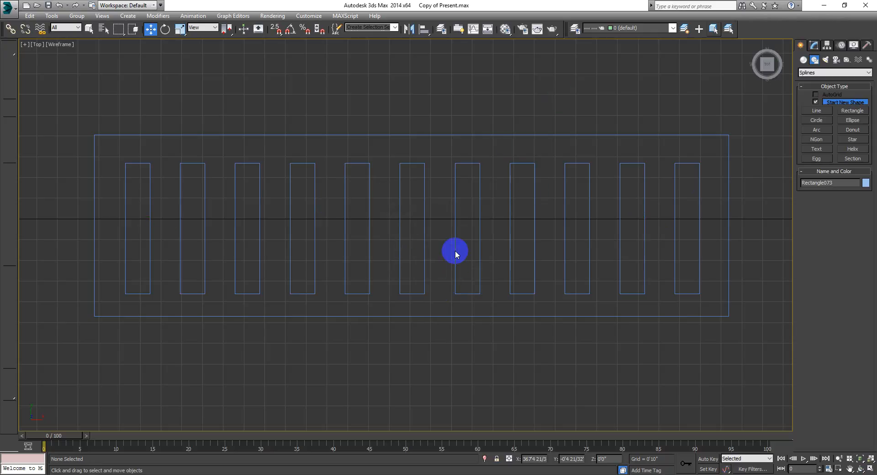
pyautogui.moveTo(586, 267); pyautogui.dragTo(578, 265, button='middle')
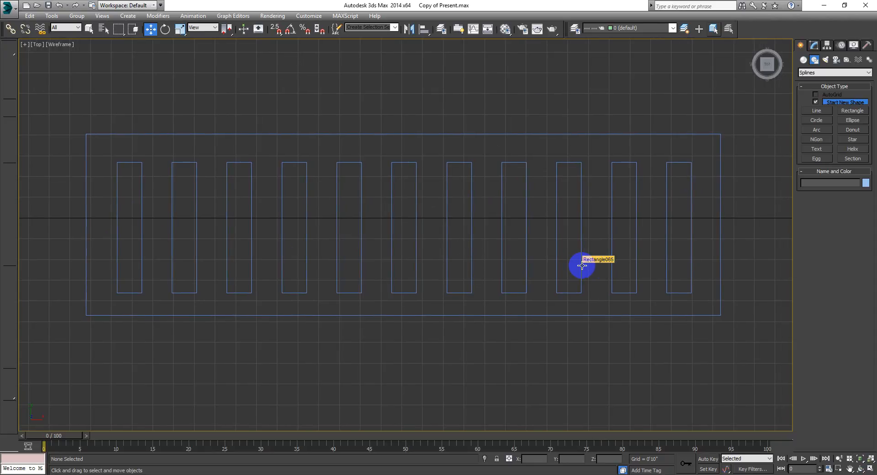
pyautogui.moveTo(699, 156); pyautogui.dragTo(110, 302)
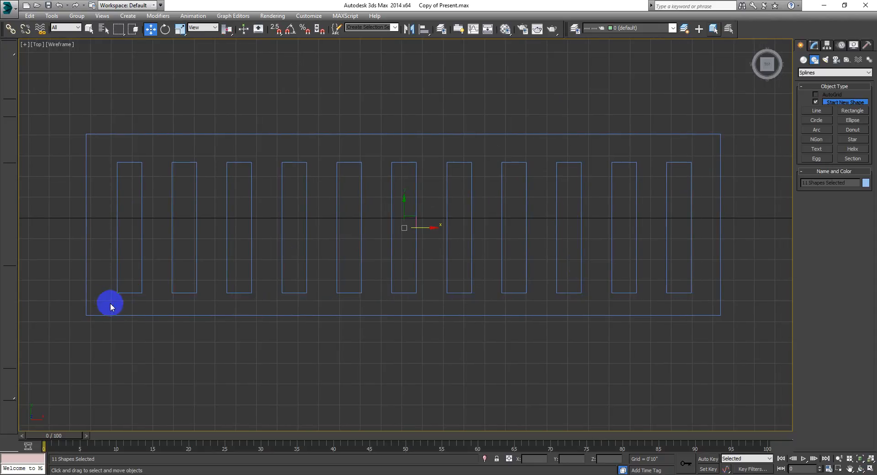
pyautogui.click(814, 45)
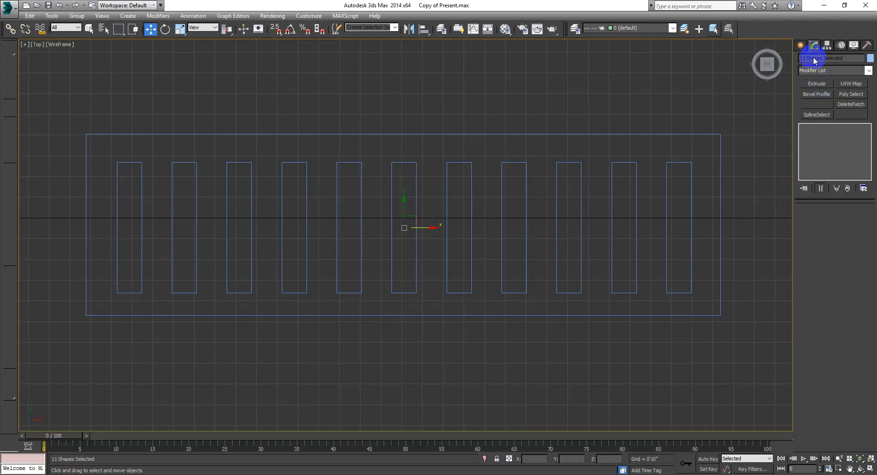
pyautogui.click(816, 84)
pyautogui.moveTo(853, 220); pyautogui.dragTo(816, 221)
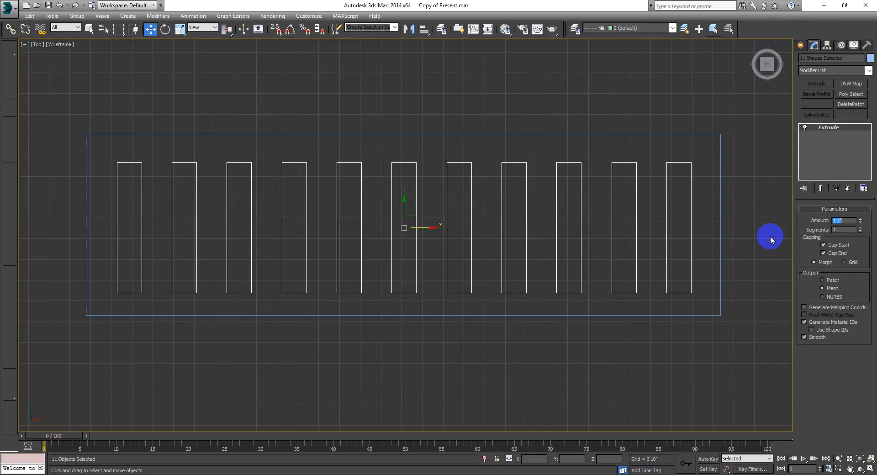
pyautogui.moveTo(625, 245); pyautogui.dragTo(644, 215, button='middle')
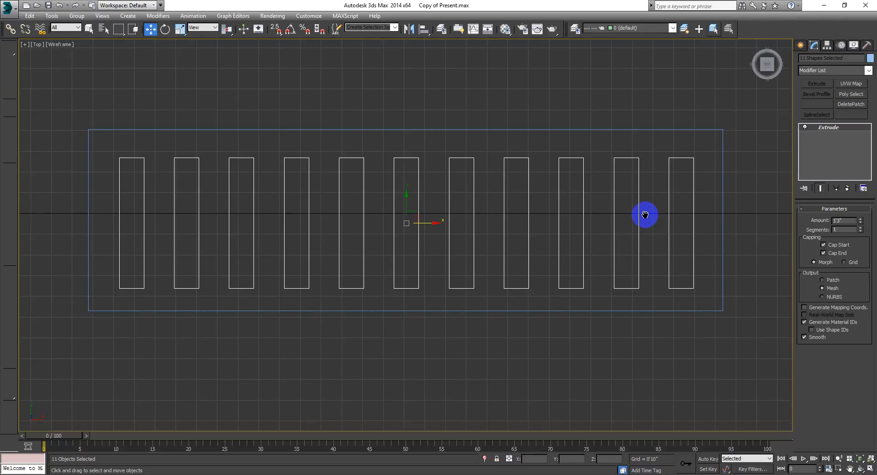
# - Bring up the Compound Objects creation tools for geometry with the extruded slots still selected
pyautogui.click(800, 45)
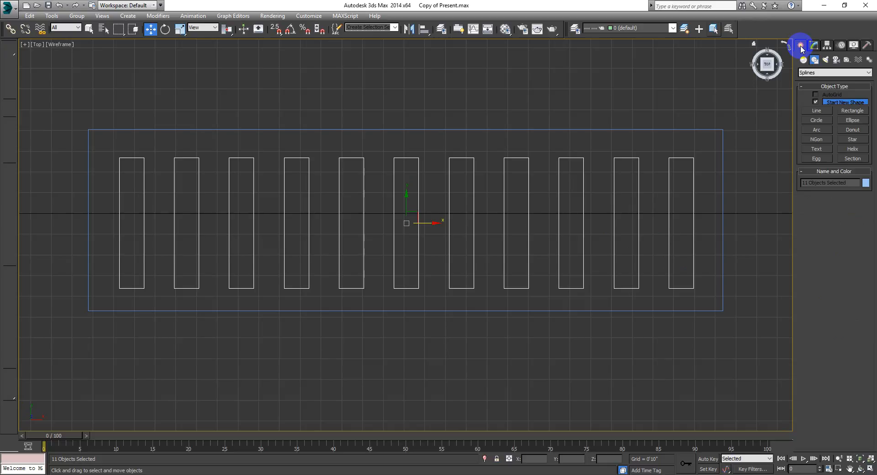
pyautogui.click(809, 73)
pyautogui.click(802, 59)
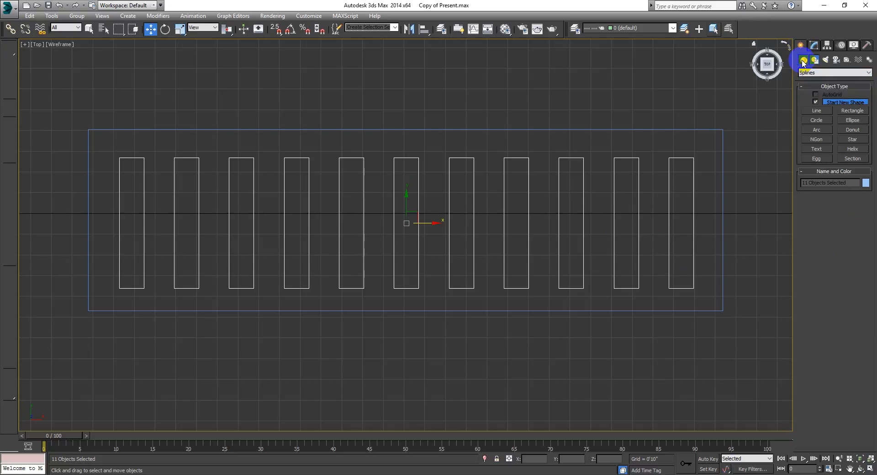
pyautogui.click(802, 59)
pyautogui.click(813, 74)
pyautogui.click(812, 73)
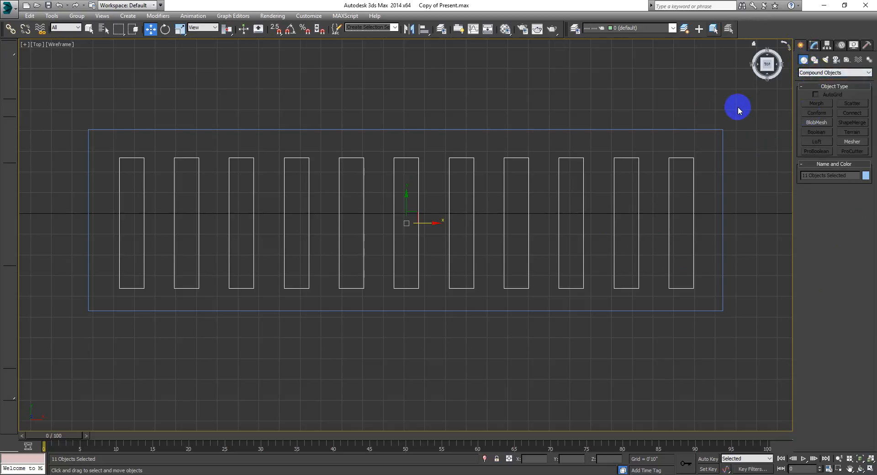
# - Select the large outer panel and subtract the narrow slot nearest its right end with ProBoolean, using the Move and Subtraction options
pyautogui.click(731, 130)
pyautogui.click(722, 131)
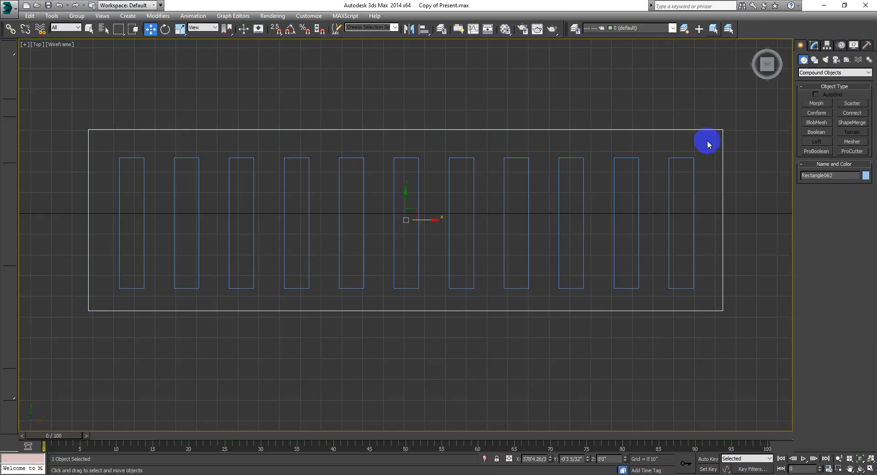
pyautogui.moveTo(715, 139); pyautogui.dragTo(714, 140, button='middle')
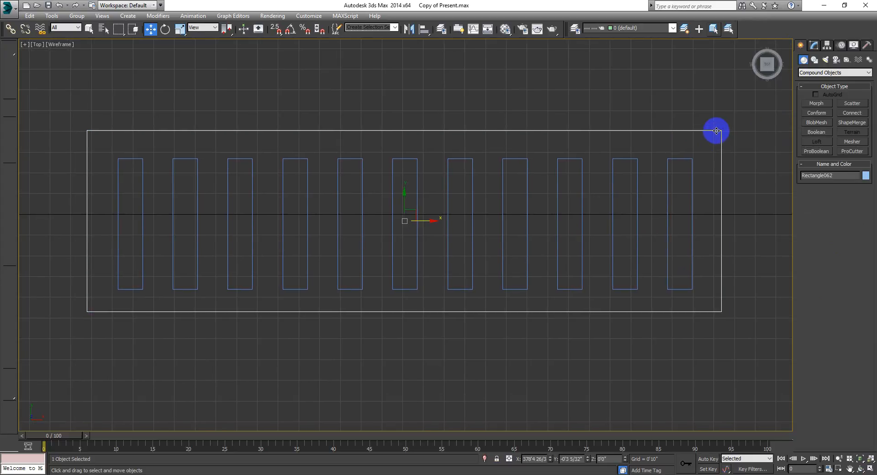
pyautogui.click(805, 73)
pyautogui.click(805, 78)
pyautogui.click(804, 73)
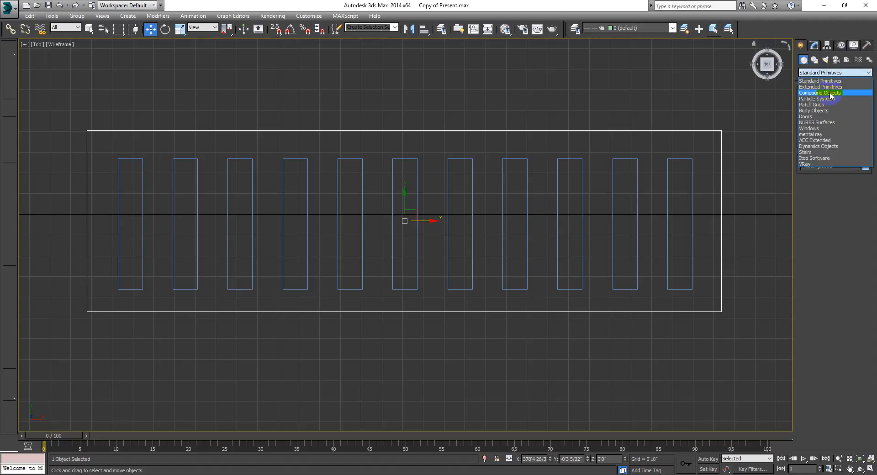
pyautogui.click(830, 94)
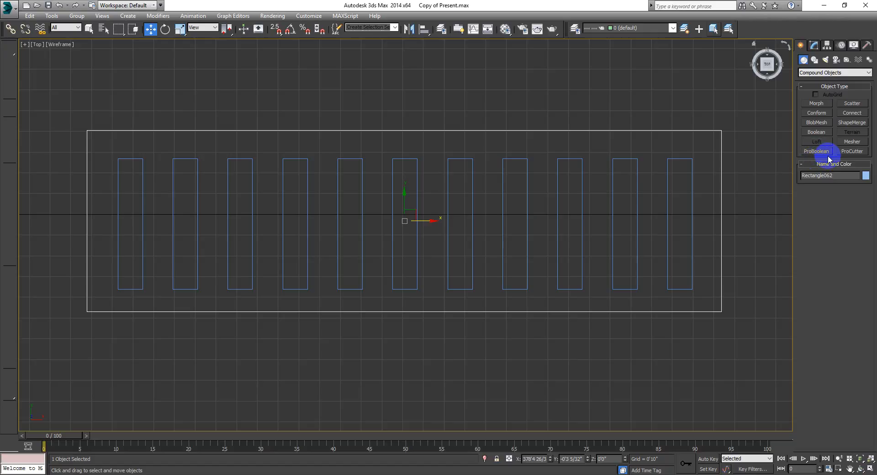
pyautogui.click(816, 151)
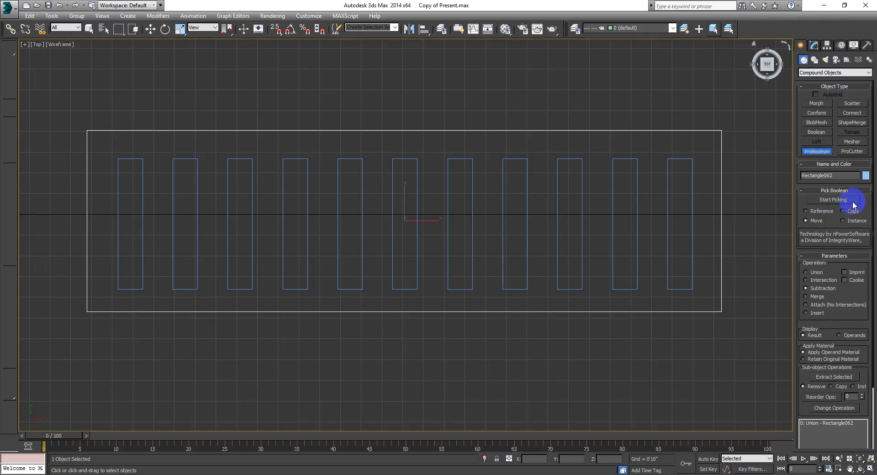
pyautogui.click(849, 203)
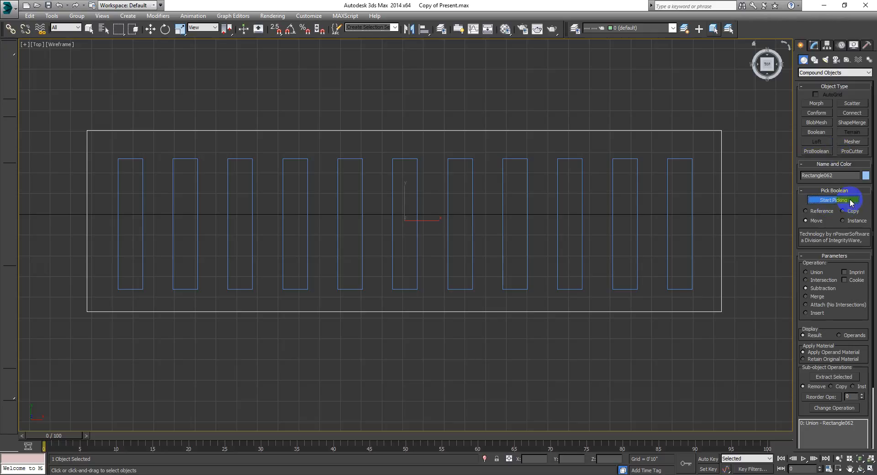
pyautogui.moveTo(718, 207)
pyautogui.mouseDown(button='middle')
pyautogui.moveTo(726, 205)
pyautogui.moveTo(718, 205)
pyautogui.mouseUp(button='middle')
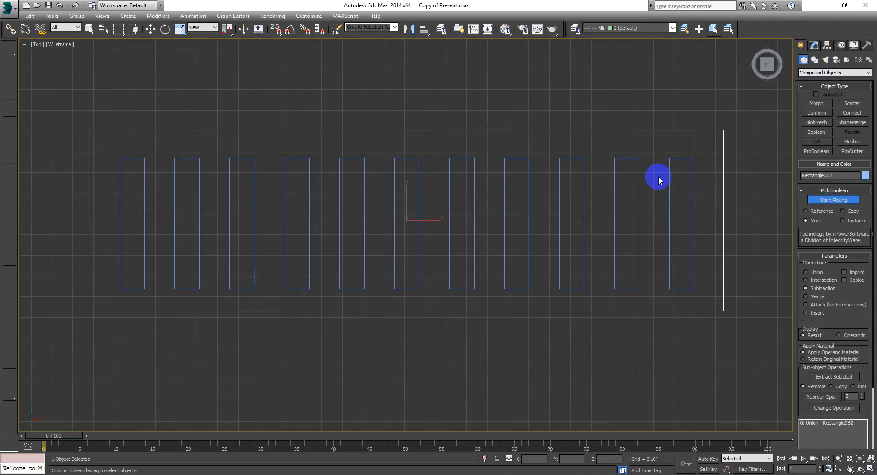
pyautogui.click(694, 177)
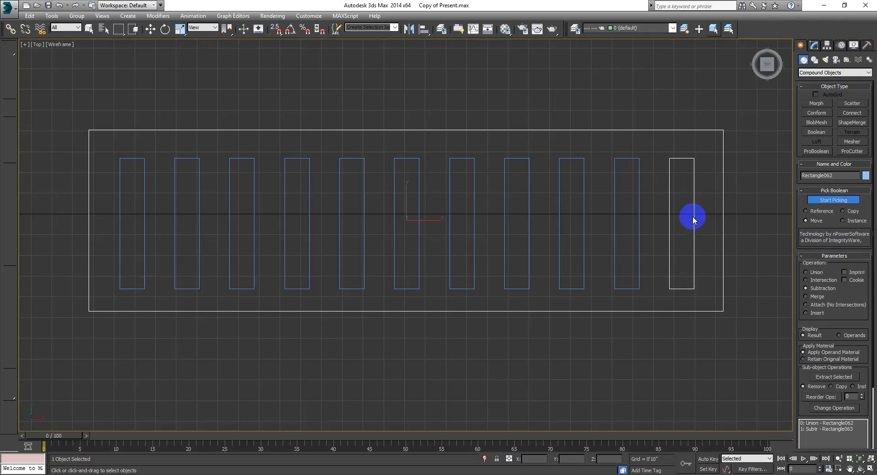
# - Subtract the remaining 10 narrow slots from the panel one by one, working from right to left
pyautogui.hotkey('alt', 'w')
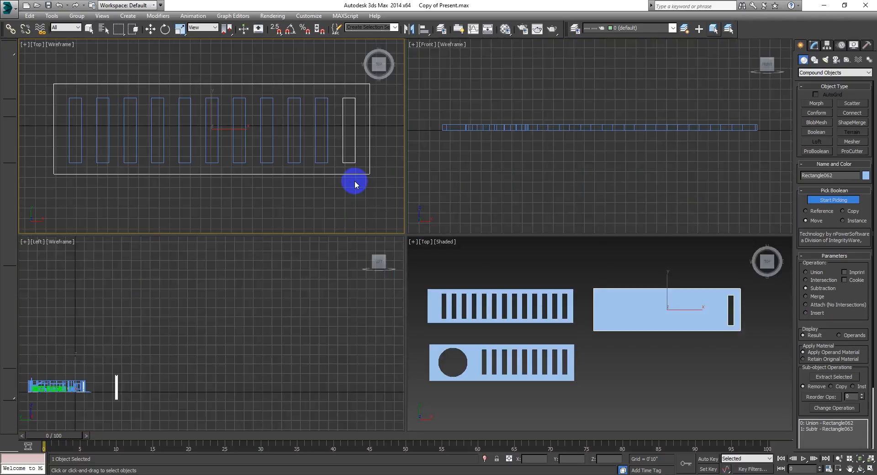
pyautogui.moveTo(344, 166); pyautogui.dragTo(344, 174, button='middle')
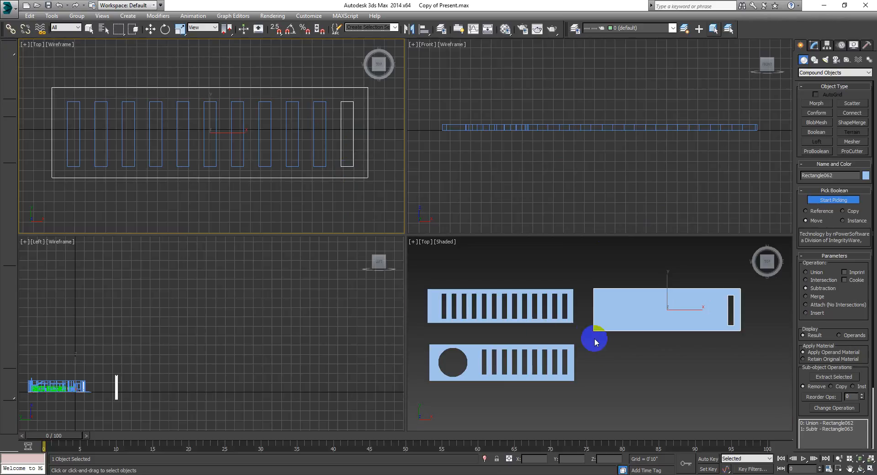
pyautogui.moveTo(593, 338); pyautogui.dragTo(594, 327, button='middle')
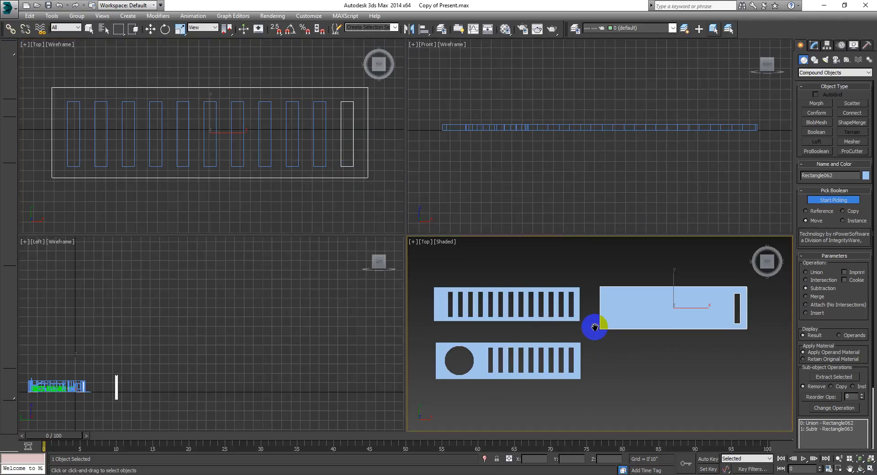
pyautogui.click(327, 126)
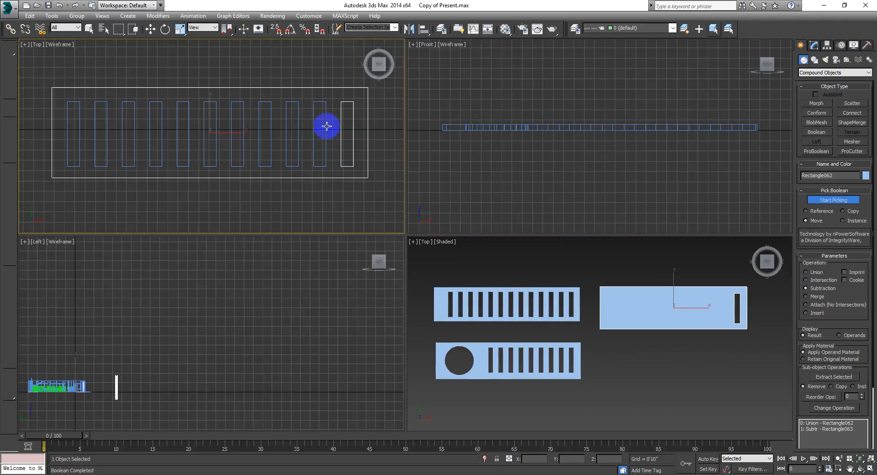
pyautogui.click(298, 124)
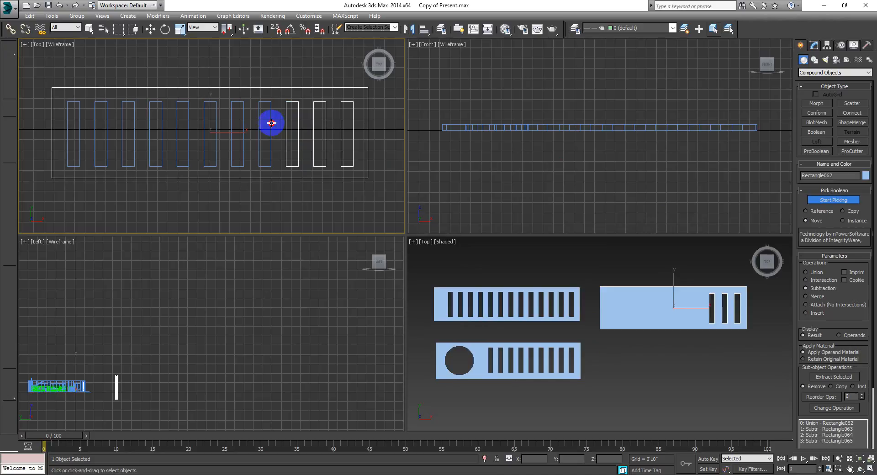
pyautogui.click(269, 121)
pyautogui.click(239, 119)
pyautogui.click(215, 120)
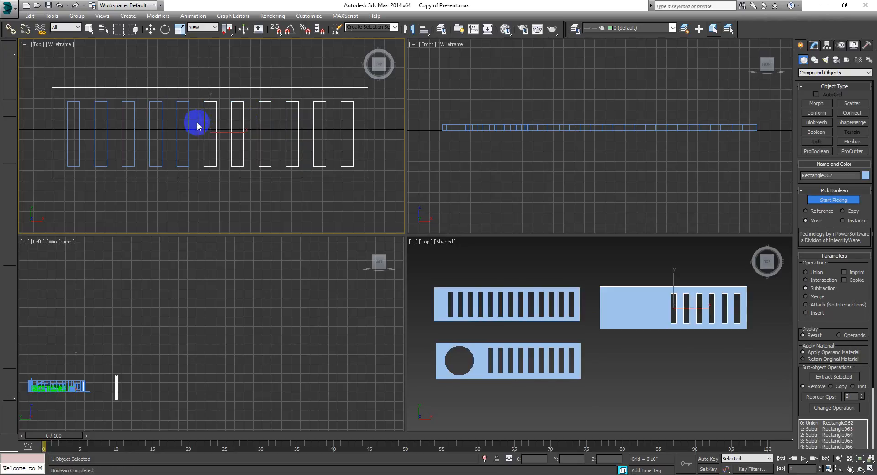
pyautogui.click(189, 121)
pyautogui.click(162, 122)
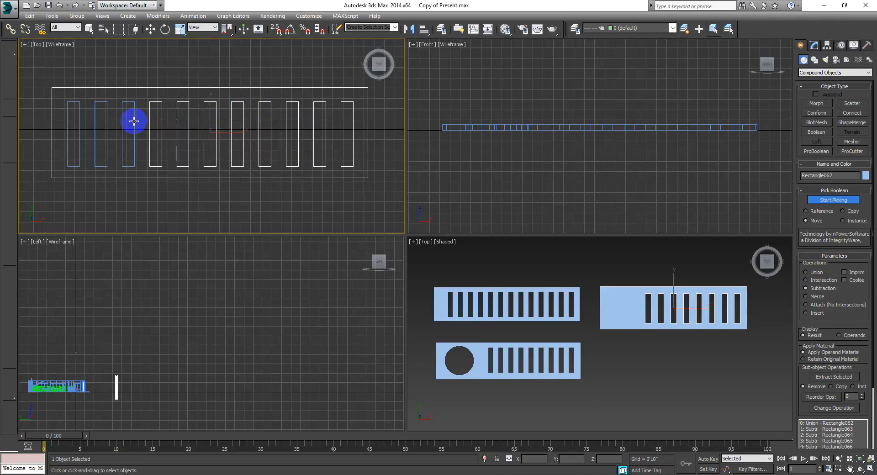
pyautogui.click(131, 120)
pyautogui.click(105, 120)
pyautogui.click(83, 121)
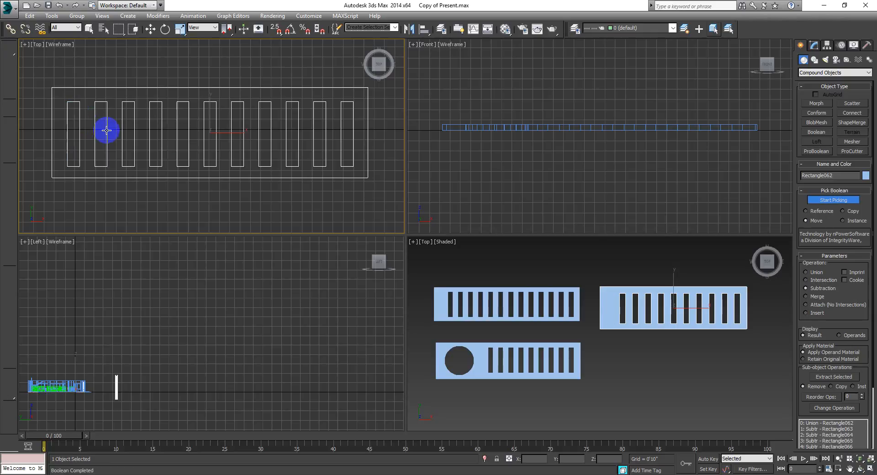
pyautogui.moveTo(674, 301)
pyautogui.mouseDown(button='middle')
pyautogui.moveTo(647, 299)
pyautogui.moveTo(670, 300)
pyautogui.moveTo(670, 332)
pyautogui.mouseUp(button='middle')
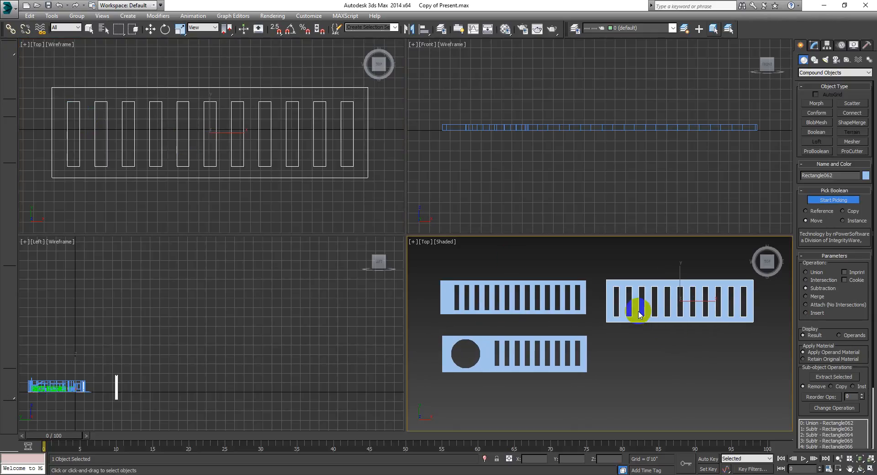
# - Draw a rectangle about 25'4" wide and 5'10" long directly below the slotted panel in the top view
pyautogui.moveTo(299, 152); pyautogui.dragTo(275, 131, button='middle')
pyautogui.scroll(-3, 303, 145)
pyautogui.moveTo(252, 136); pyautogui.dragTo(252, 134, button='middle')
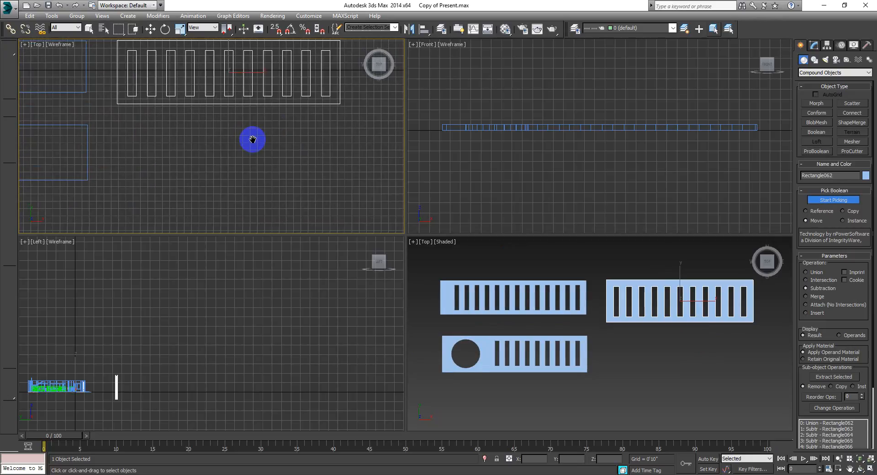
pyautogui.press('w')
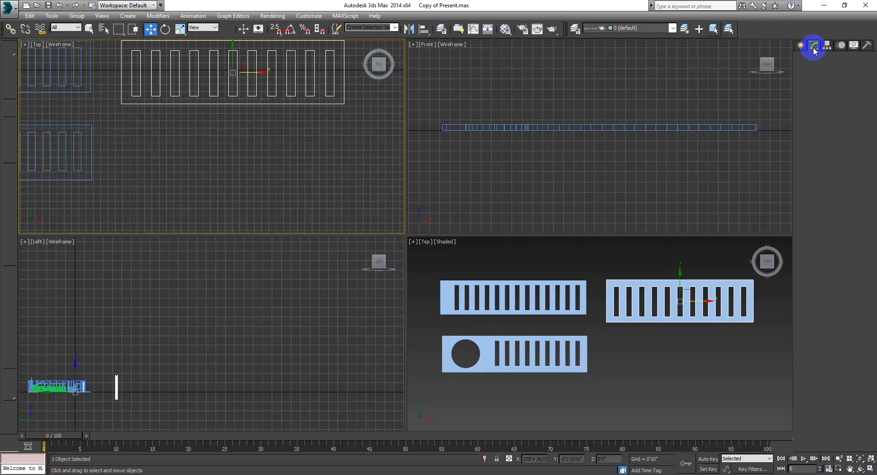
pyautogui.click(815, 60)
pyautogui.click(852, 111)
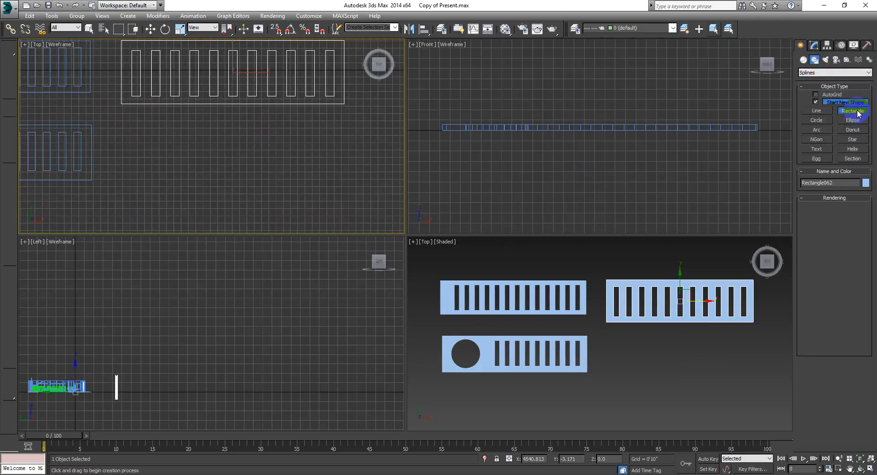
pyautogui.moveTo(345, 135); pyautogui.dragTo(123, 187)
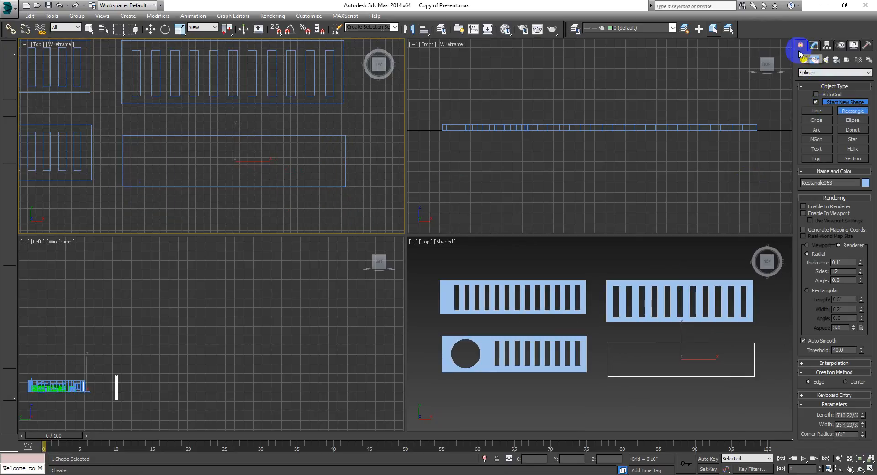
# - Draw a circle of about 2'1" radius near the new rectangle's right end and centre it between the long edges
pyautogui.click(817, 121)
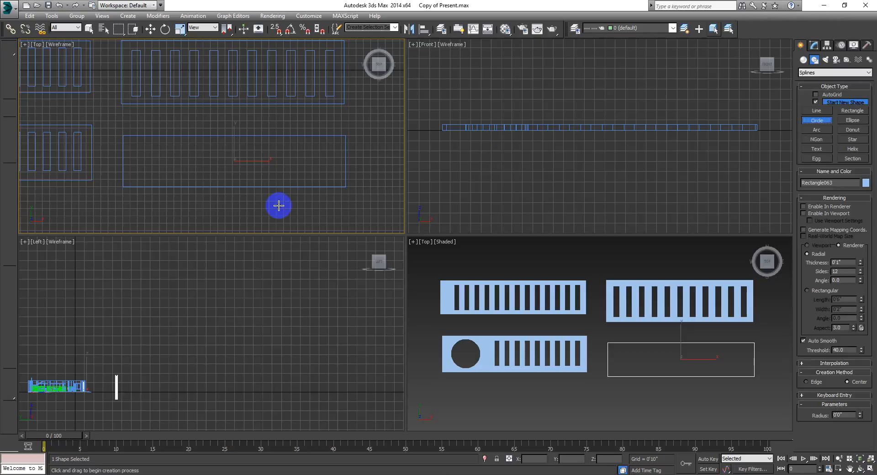
pyautogui.moveTo(316, 158); pyautogui.dragTo(295, 159)
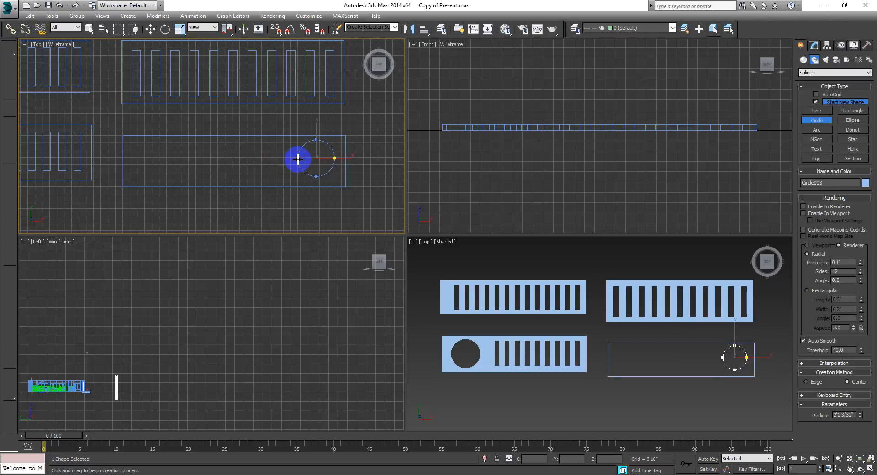
pyautogui.click(150, 29)
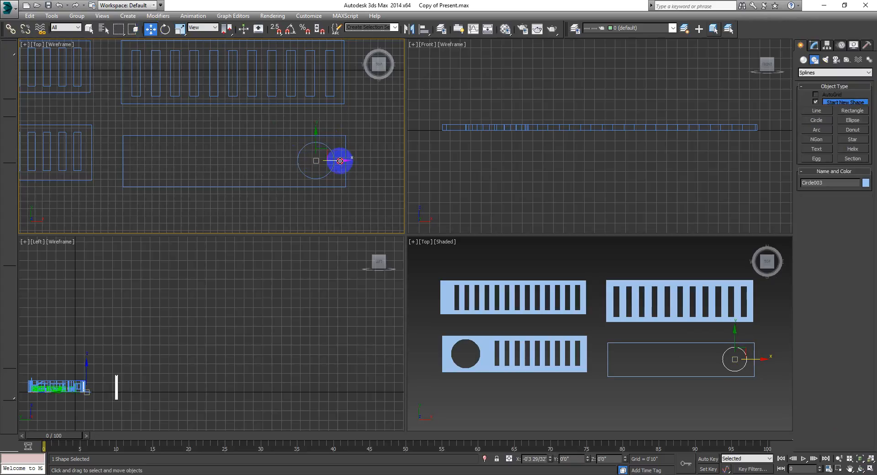
# - Clone the circle leftward along X as 2 evenly spaced copies, using the Copy option
pyautogui.moveTo(340, 161)
pyautogui.keyDown('shift'); pyautogui.mouseDown()
pyautogui.moveTo(174, 157)
pyautogui.moveTo(270, 163)
pyautogui.mouseUp(); pyautogui.keyUp('shift')
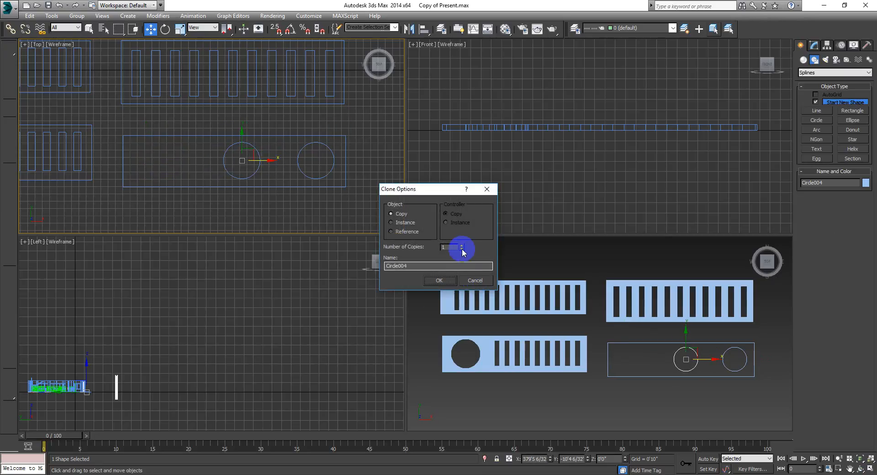
pyautogui.click(440, 280)
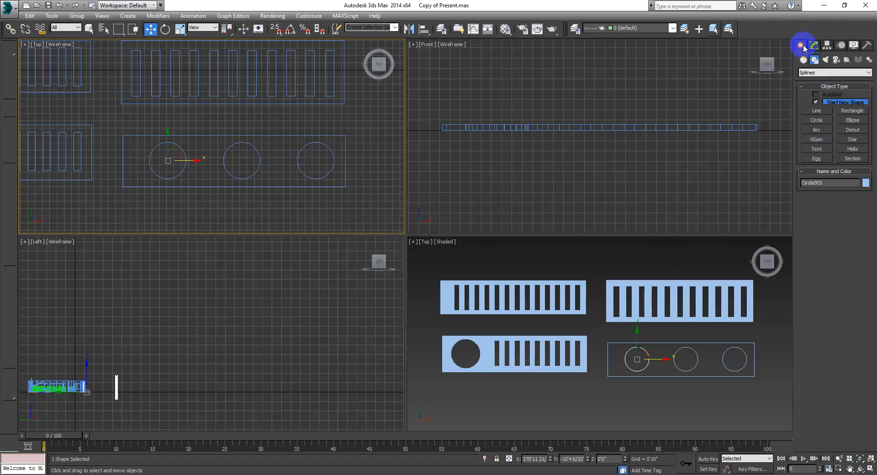
# - Try to apply a Boolean compound object to the unextruded rectangle around the circles, and undo it
pyautogui.click(803, 60)
pyautogui.click(811, 75)
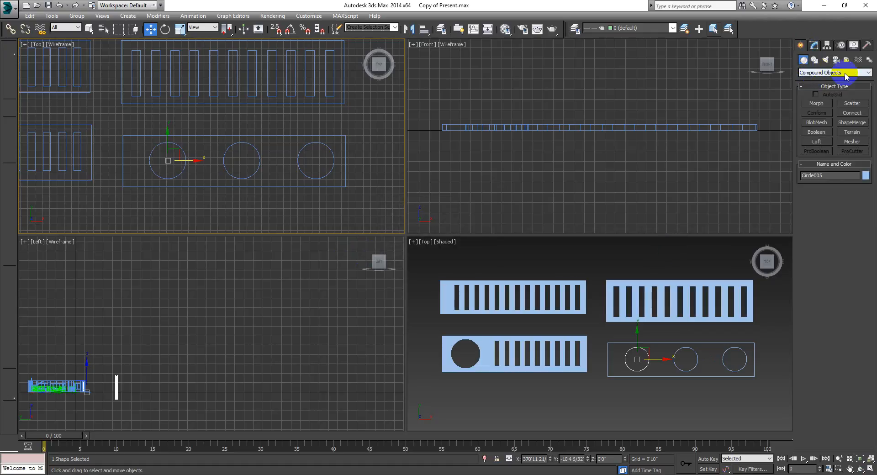
pyautogui.click(720, 168)
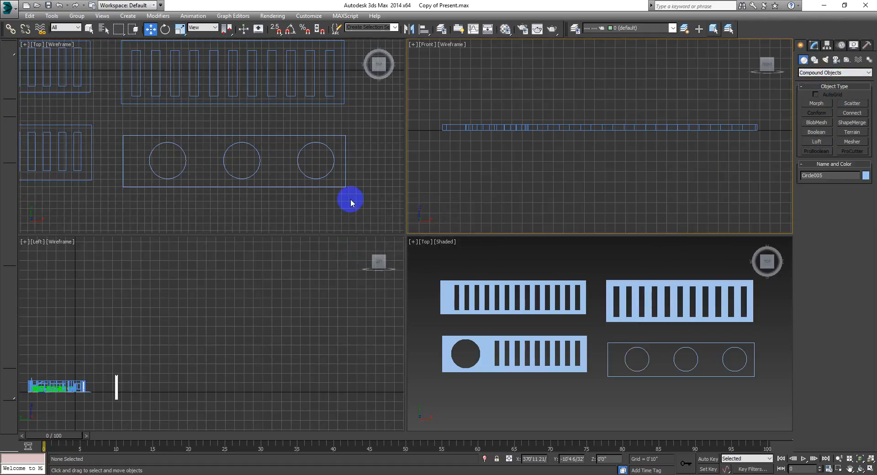
pyautogui.click(344, 175)
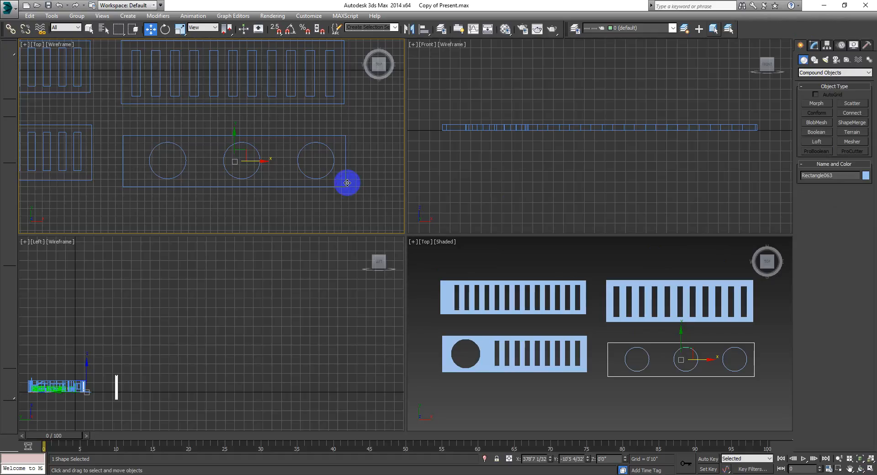
pyautogui.click(607, 360)
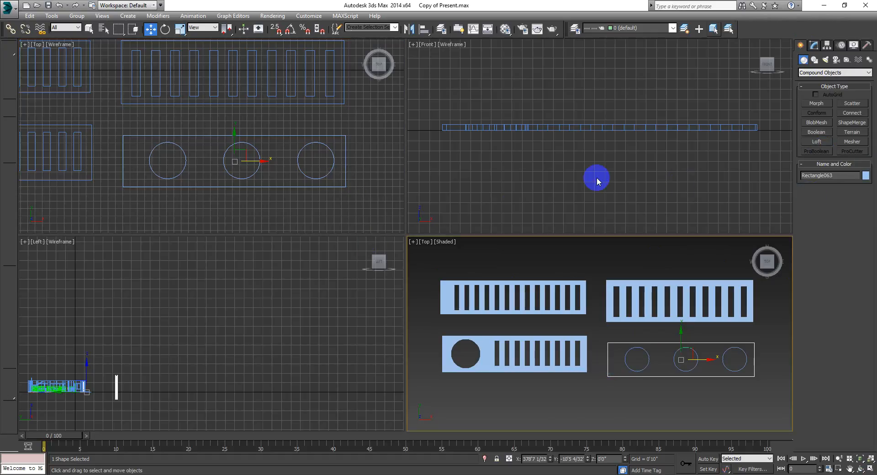
pyautogui.moveTo(439, 218); pyautogui.dragTo(446, 199, button='middle')
pyautogui.click(268, 188)
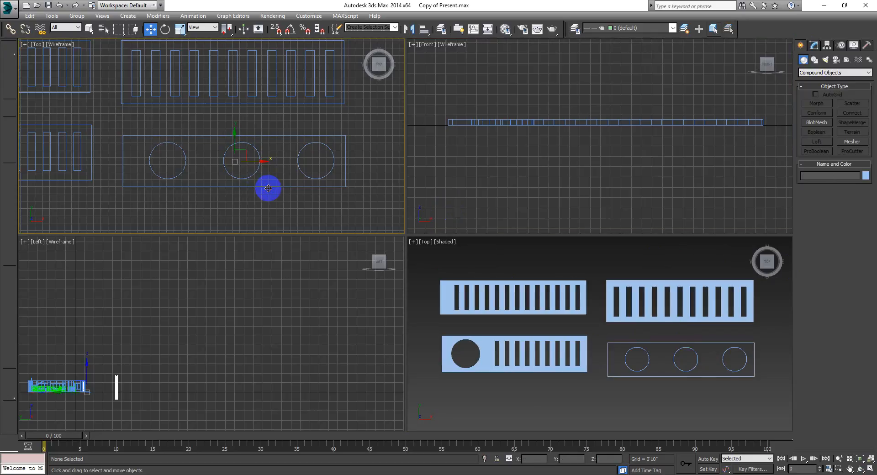
pyautogui.click(268, 187)
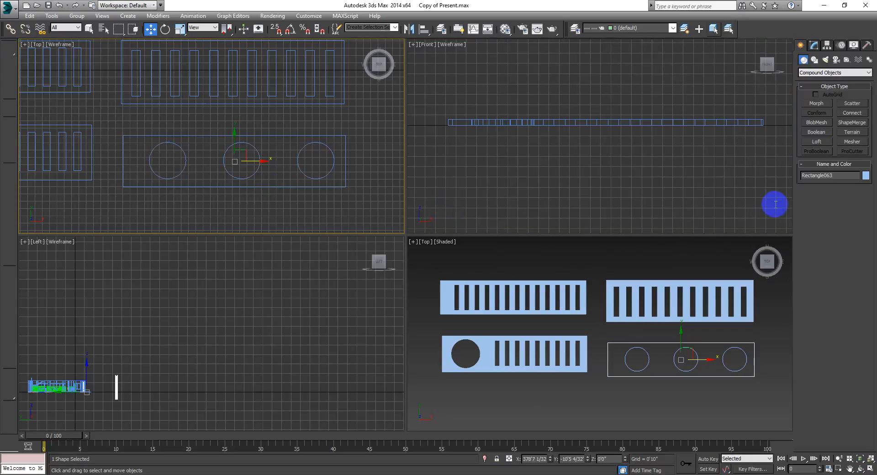
pyautogui.click(817, 132)
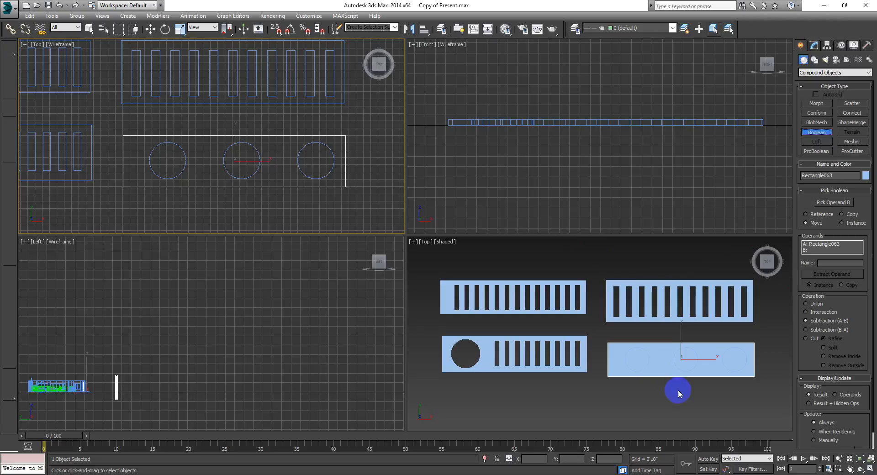
pyautogui.hotkey('ctrl', 'z')
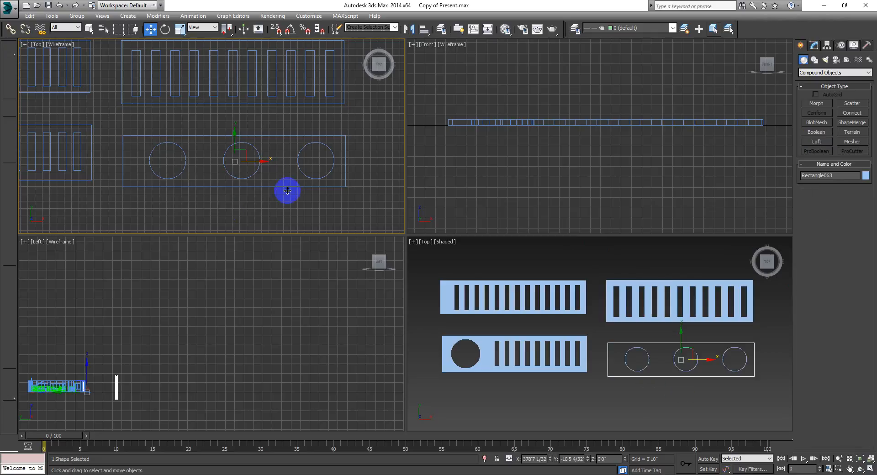
# - Delete the two cloned circles, keeping the one near the right end, and select the surrounding rectangle
pyautogui.moveTo(270, 147); pyautogui.dragTo(154, 176)
pyautogui.press('Delete')
pyautogui.click(233, 136)
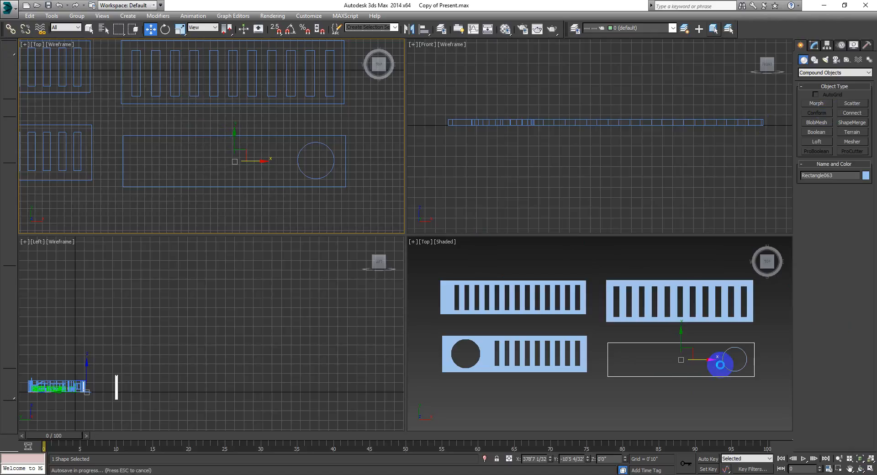
# - Extrude the circle near the rectangle's right end by 1'3"
pyautogui.click(329, 172)
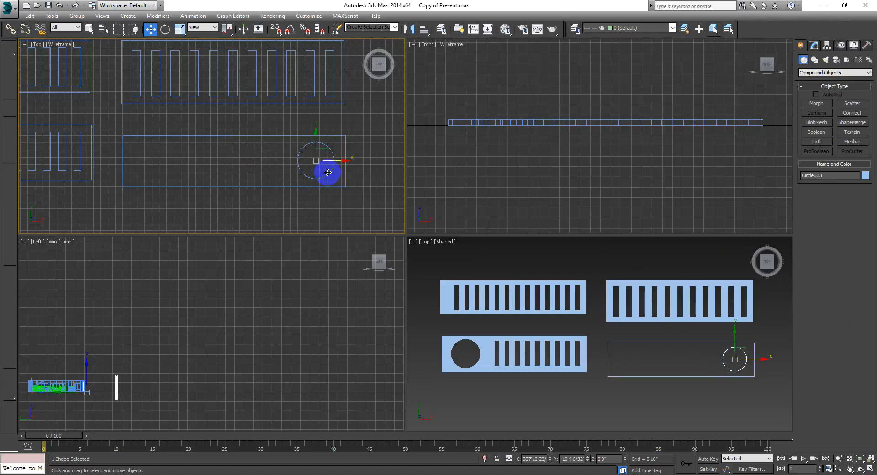
pyautogui.click(814, 45)
pyautogui.click(816, 83)
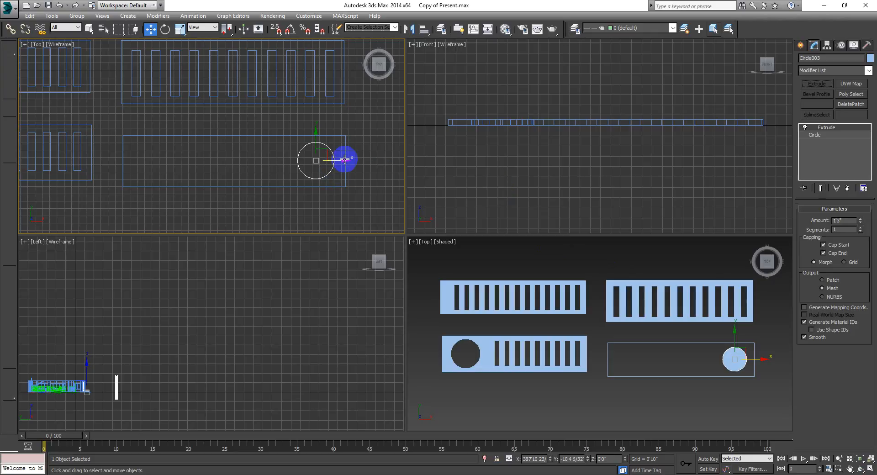
# - Clone the extruded circle leftward along X as 2 copies spaced about 8'6" apart, using the Copy option
pyautogui.keyDown('shift'); pyautogui.moveTo(344, 161); pyautogui.dragTo(270, 161); pyautogui.keyUp('shift')
pyautogui.click(461, 246)
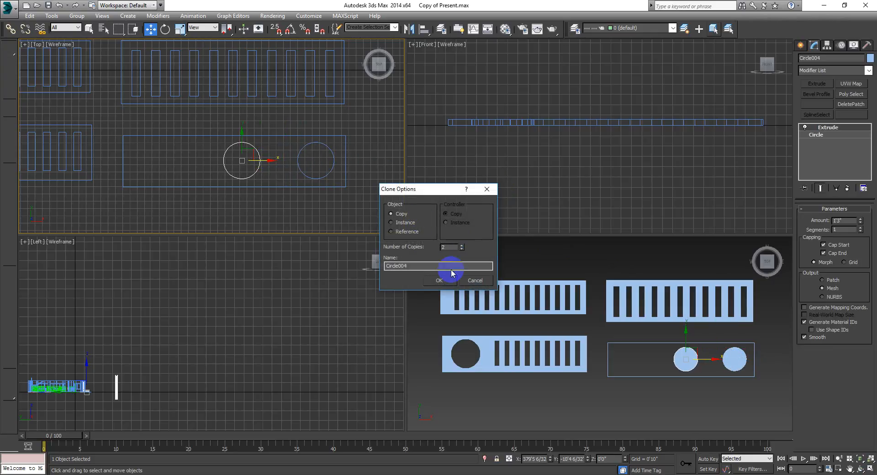
pyautogui.click(439, 280)
pyautogui.click(304, 199)
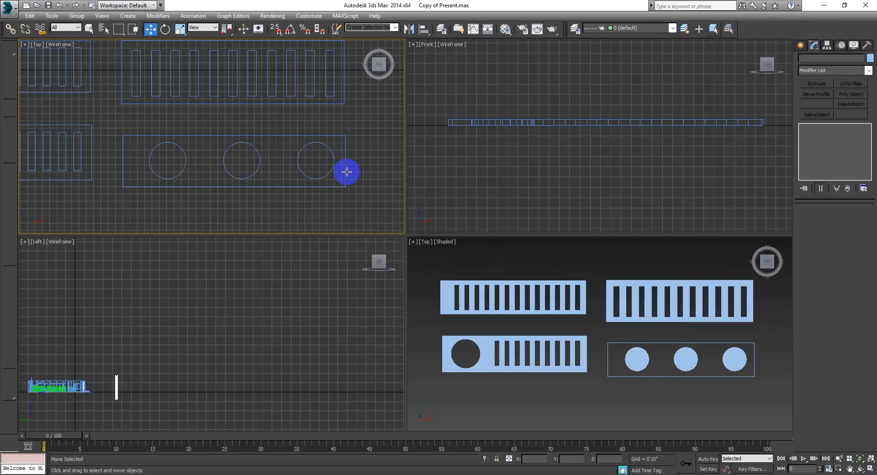
# - Try to subtract the right-end extruded circle from the surrounding unextruded rectangle with a Boolean compound object, using Subtraction (A-B)
pyautogui.click(346, 167)
pyautogui.click(328, 134)
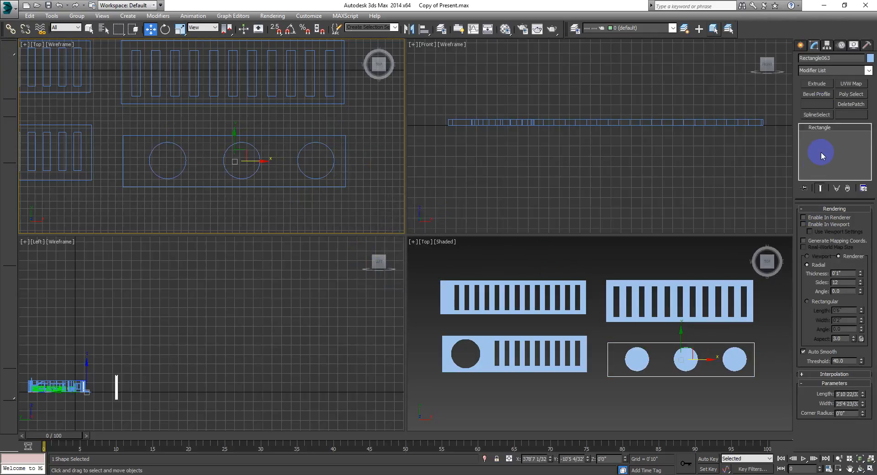
pyautogui.click(800, 45)
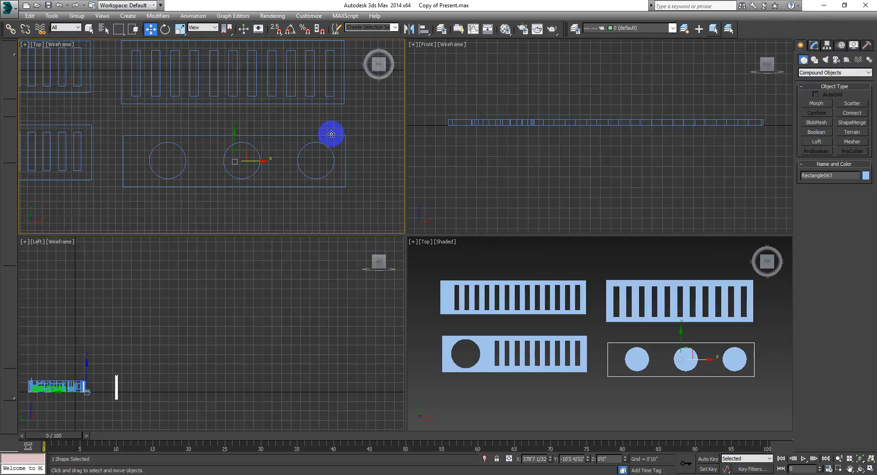
pyautogui.click(732, 354)
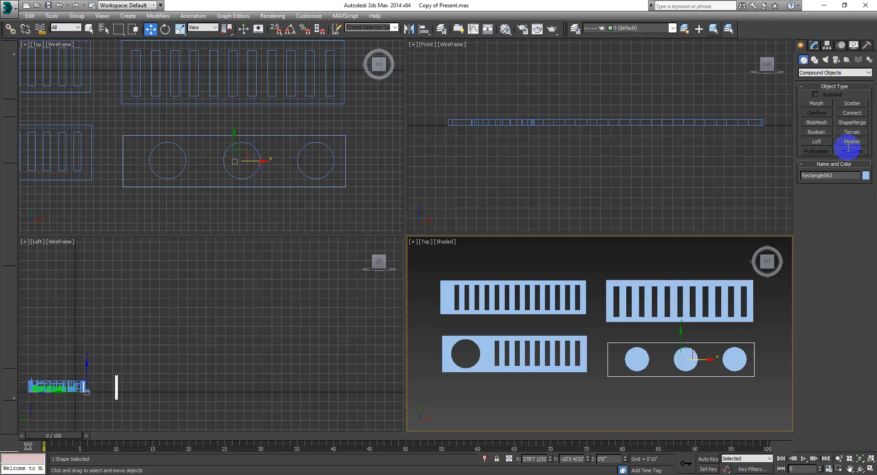
pyautogui.moveTo(743, 345); pyautogui.dragTo(736, 341, button='middle')
pyautogui.hotkey('alt', 'w')
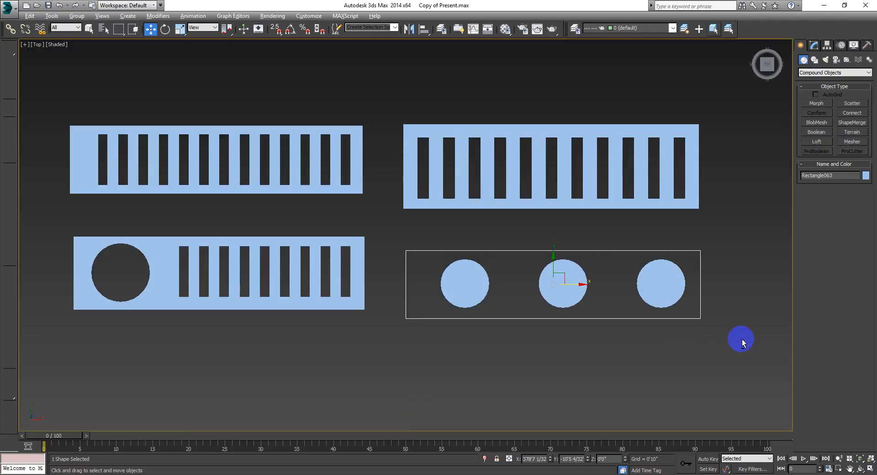
pyautogui.click(817, 132)
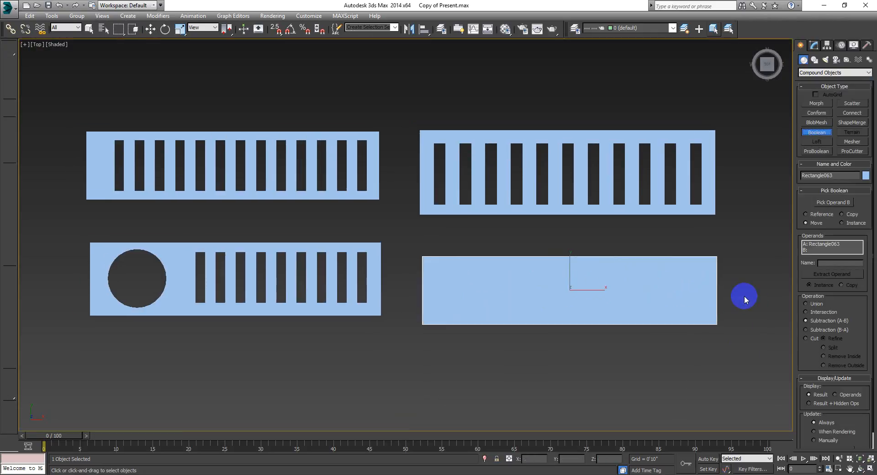
pyautogui.click(830, 202)
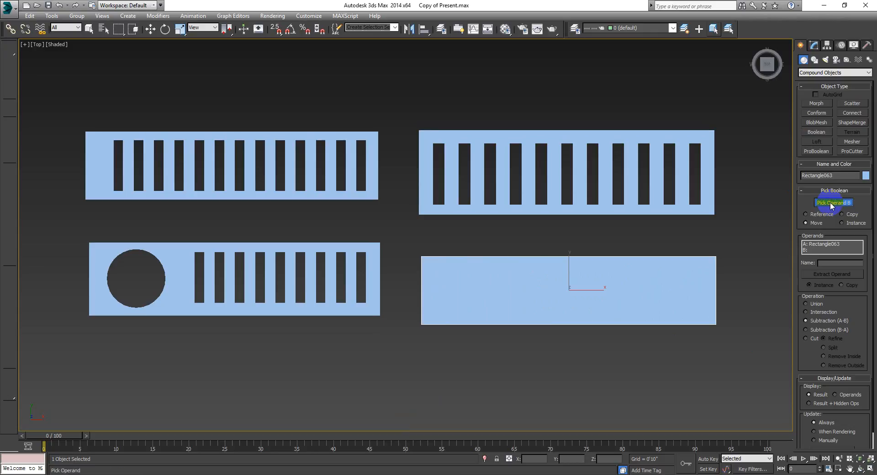
pyautogui.click(659, 284)
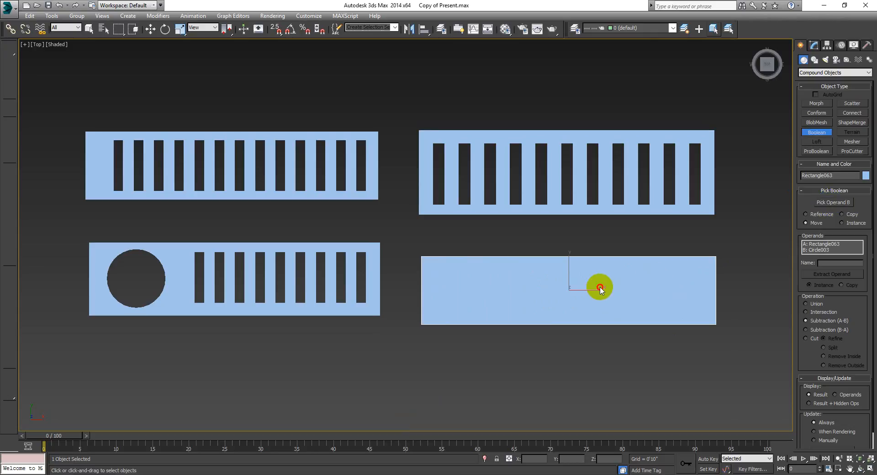
# - Check the Boolean result in the Top wireframe view and undo the subtraction of the right-end circle
pyautogui.hotkey('alt', 'w')
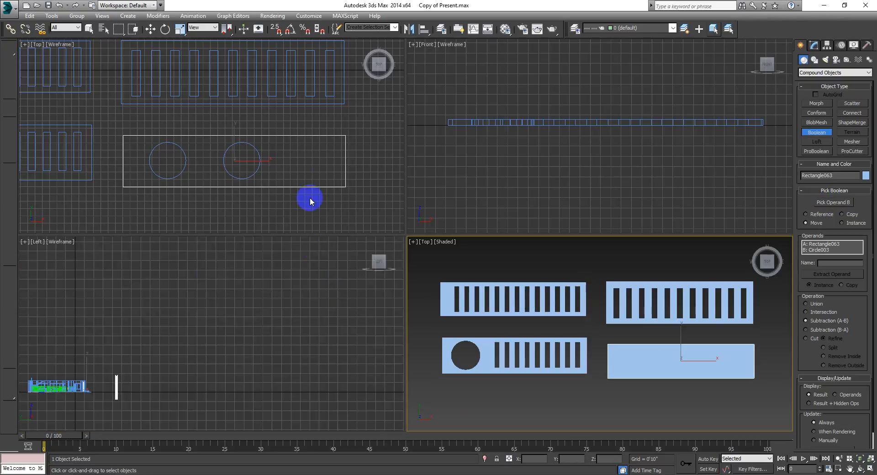
pyautogui.rightClick(336, 165)
pyautogui.hotkey('alt', 'w')
pyautogui.moveTo(568, 234); pyautogui.dragTo(505, 241, button='middle')
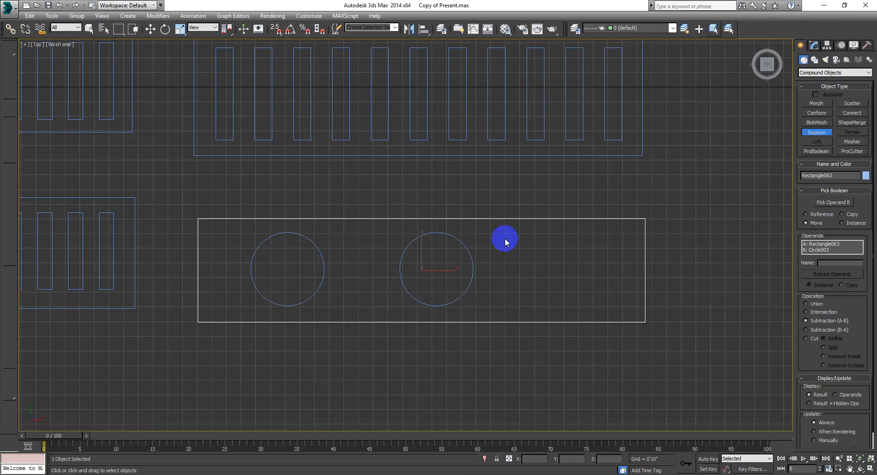
pyautogui.moveTo(624, 241); pyautogui.dragTo(616, 240, button='middle')
pyautogui.hotkey('ctrl', 'z')
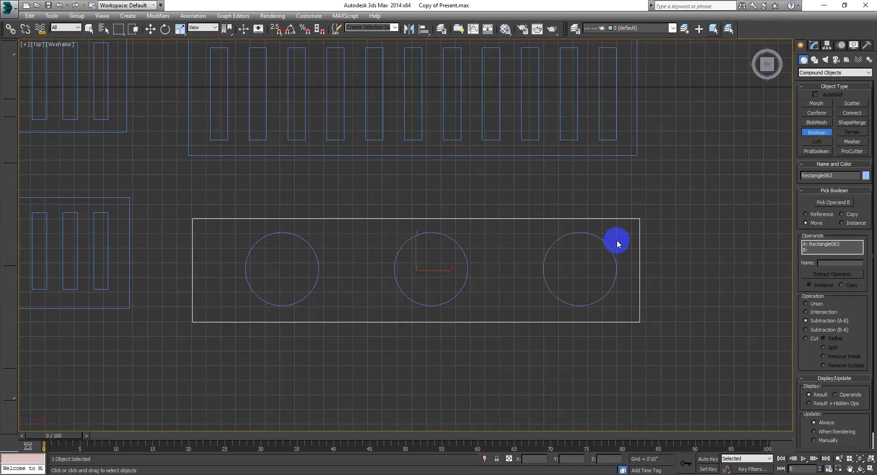
# - Try to subtract all three extruded circles from the unextruded rectangle with ProBoolean and check the shaded result
pyautogui.click(816, 151)
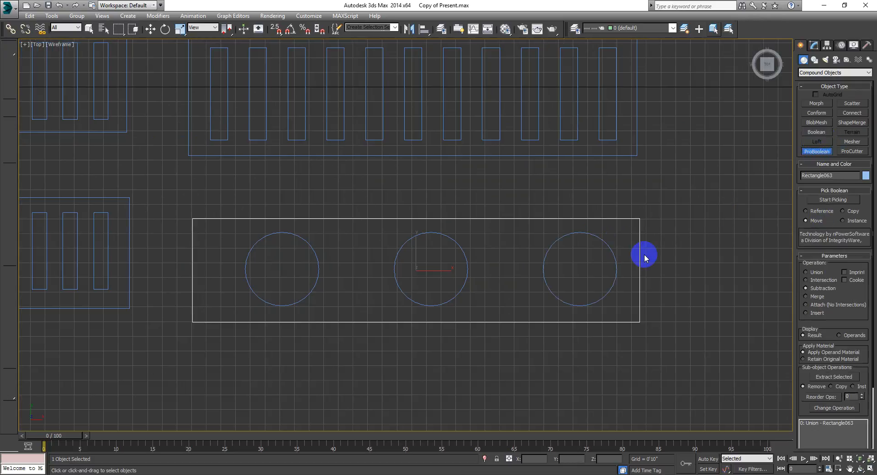
pyautogui.click(833, 201)
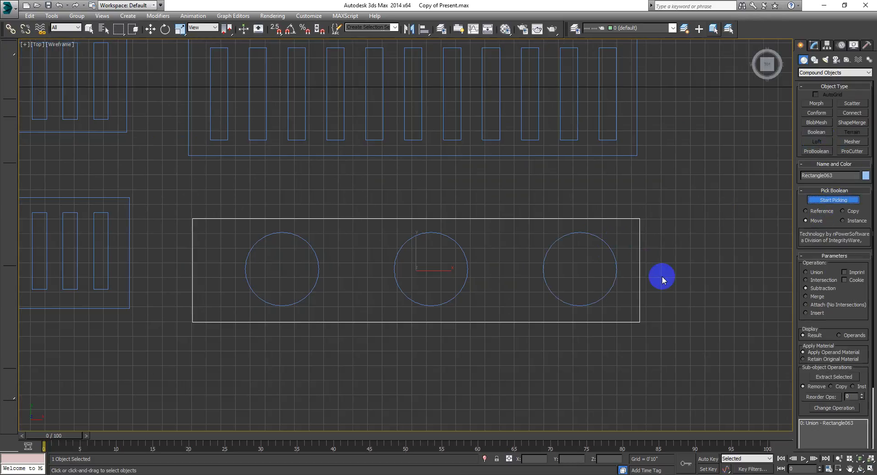
pyautogui.click(616, 269)
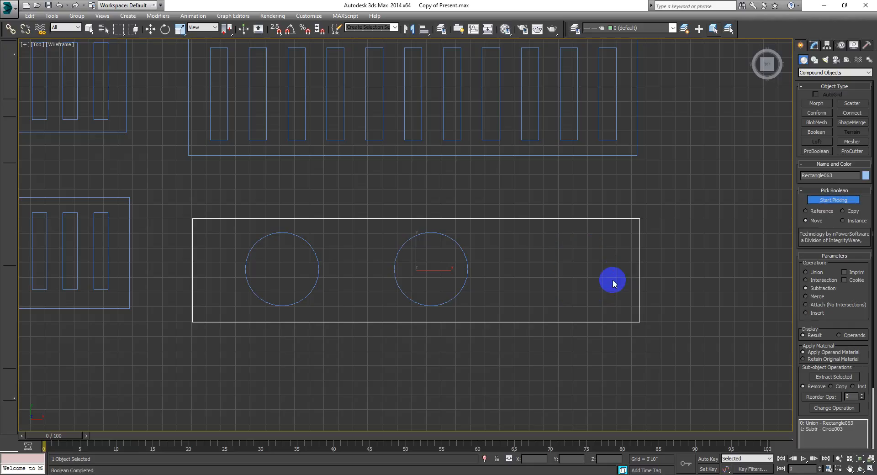
pyautogui.click(466, 272)
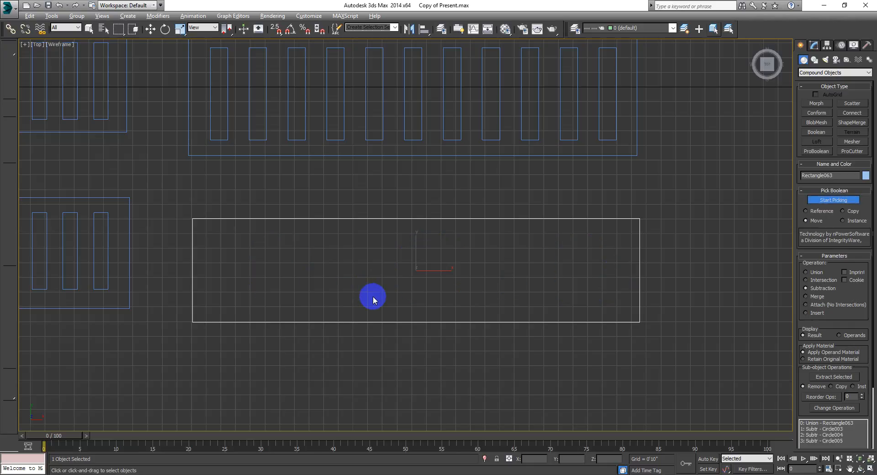
pyautogui.hotkey('alt', 'w')
pyautogui.moveTo(656, 373); pyautogui.dragTo(634, 353, button='middle')
pyautogui.hotkey('alt', 'w')
pyautogui.scroll(3, 525, 255)
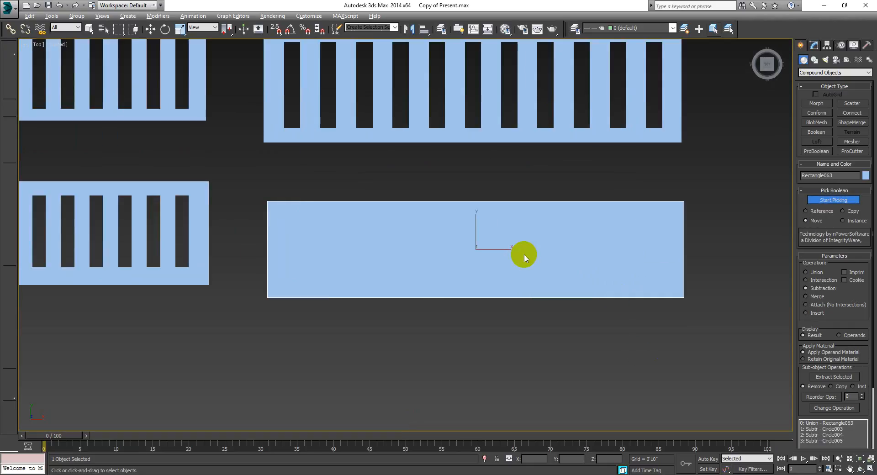
# - Delete the ProBoolean rectangle, and undo both the deletion and the circle subtractions
pyautogui.press('w')
pyautogui.press('Delete')
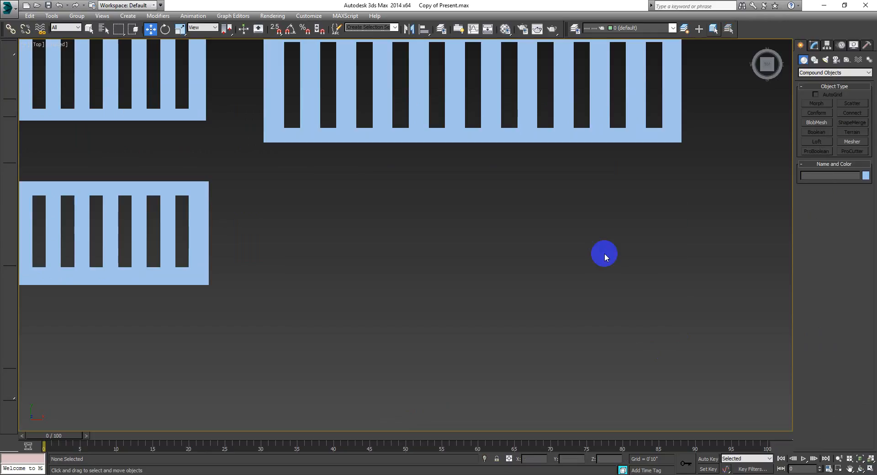
pyautogui.hotkey('ctrl', 'z')
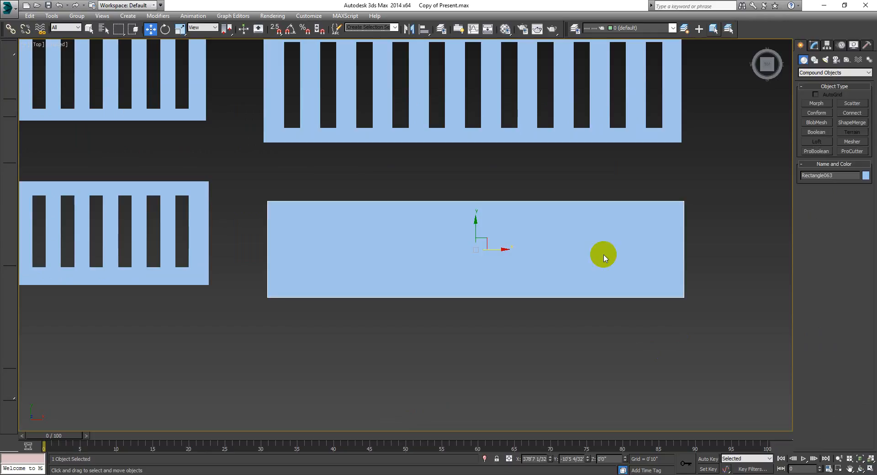
pyautogui.hotkey('ctrl', 'z')
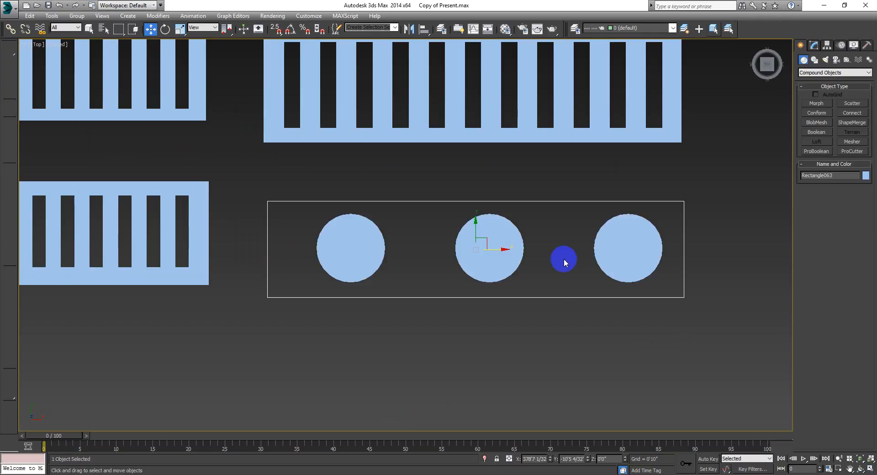
# - Try again to subtract only the right-end circle from the rectangle with ProBoolean, and inspect it in the Top wireframe view
pyautogui.moveTo(564, 259); pyautogui.dragTo(553, 251, button='middle')
pyautogui.scroll(2, 552, 251)
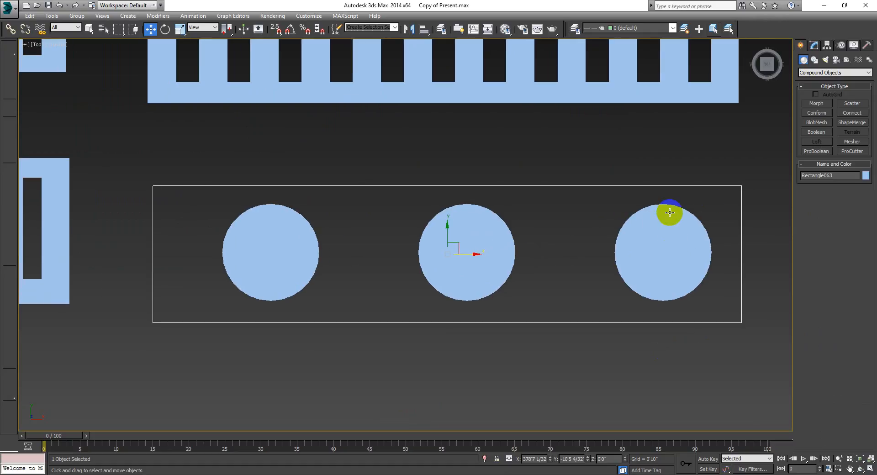
pyautogui.click(816, 152)
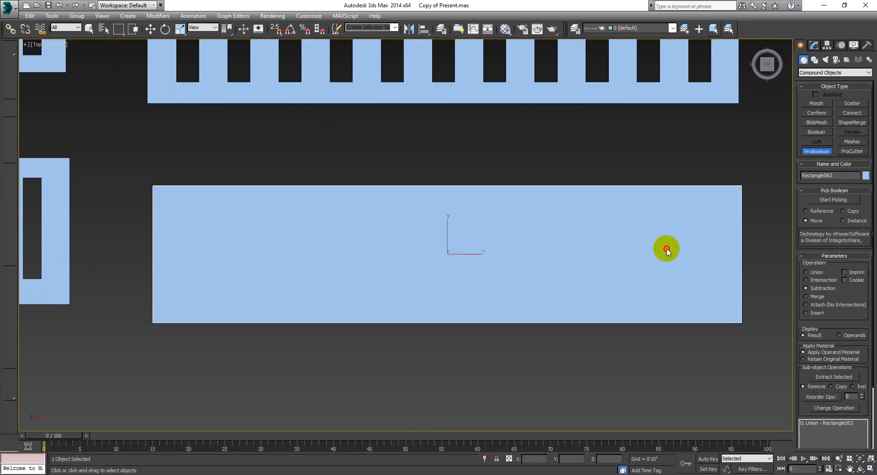
pyautogui.click(829, 199)
pyautogui.click(647, 252)
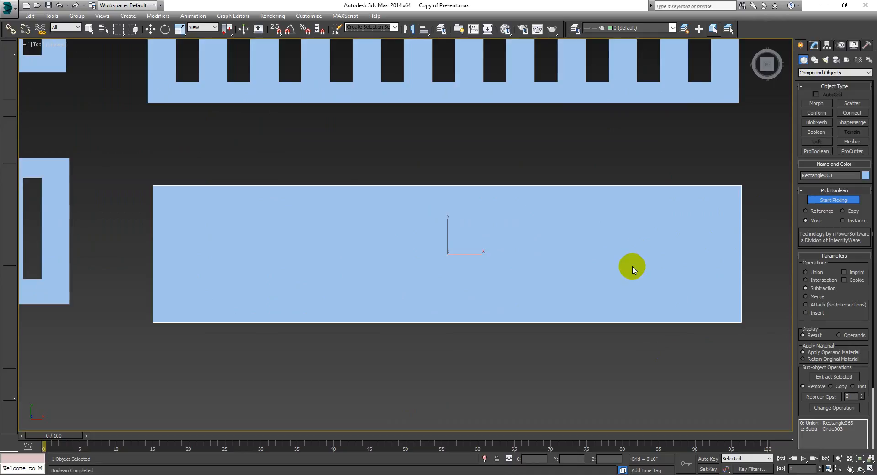
pyautogui.hotkey('alt', 'w')
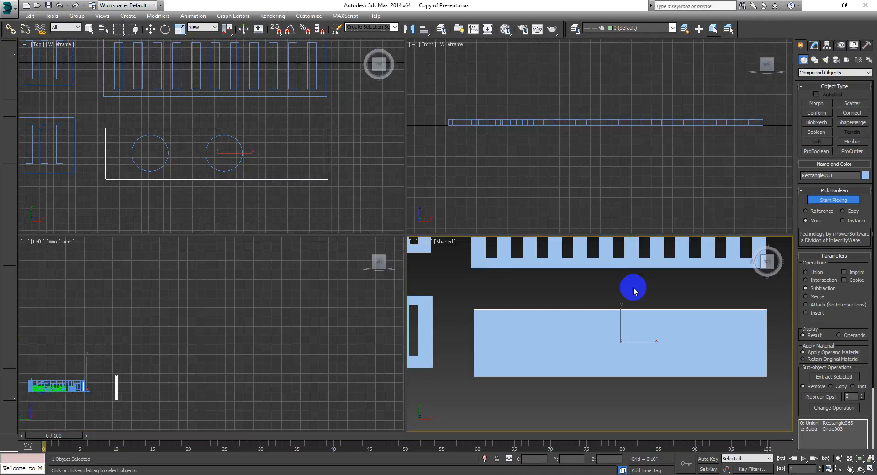
pyautogui.hotkey('alt', 'w')
pyautogui.moveTo(280, 172); pyautogui.dragTo(277, 168, button='middle')
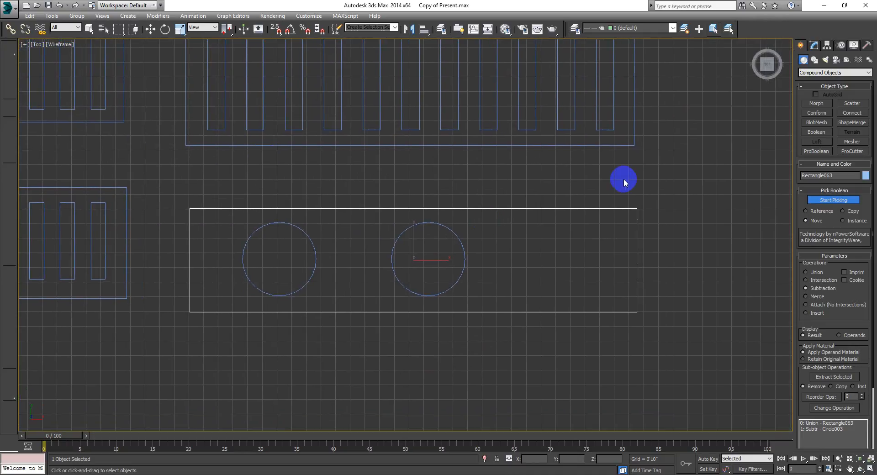
# - Delete the failed rectangle together with the two remaining extruded circles
pyautogui.rightClick(392, 193)
pyautogui.click(151, 29)
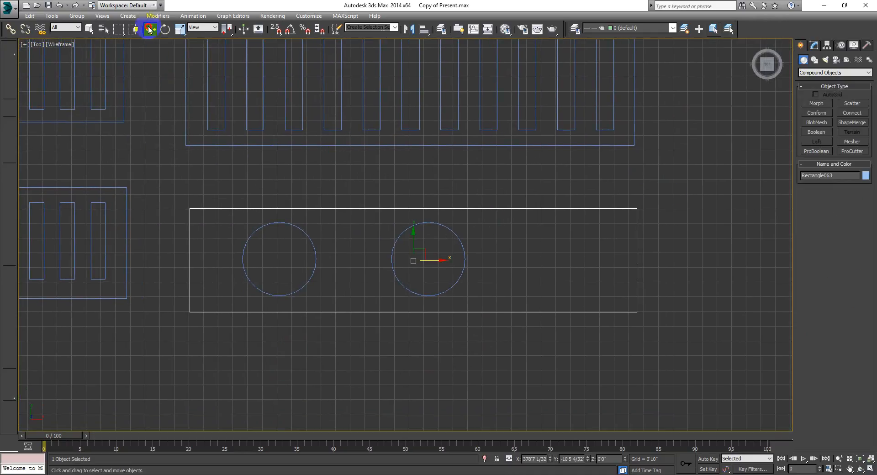
pyautogui.moveTo(654, 200); pyautogui.dragTo(178, 351)
pyautogui.press('Delete')
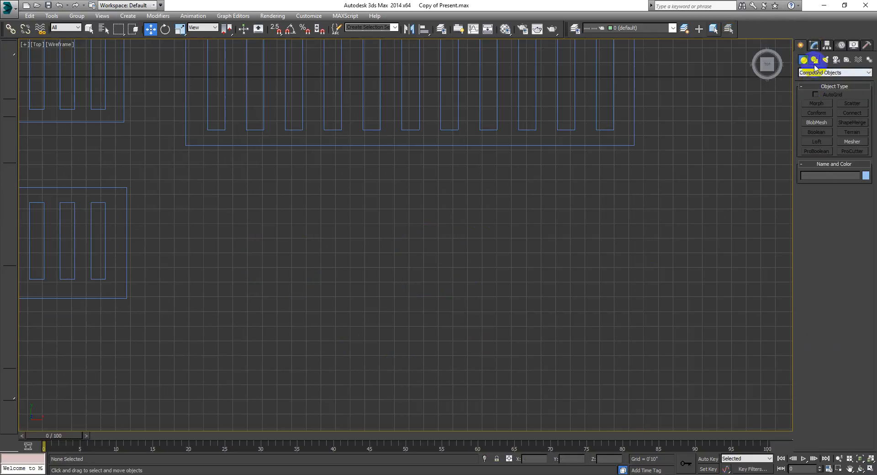
# - Draw a new rectangle about 5'6" by 27'8" below the upper-right slotted panel
pyautogui.click(815, 60)
pyautogui.click(853, 111)
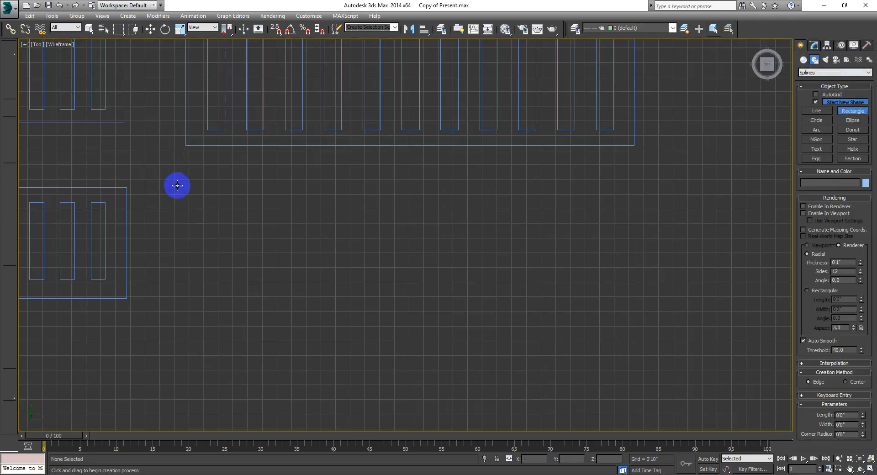
pyautogui.moveTo(176, 185); pyautogui.dragTo(664, 282)
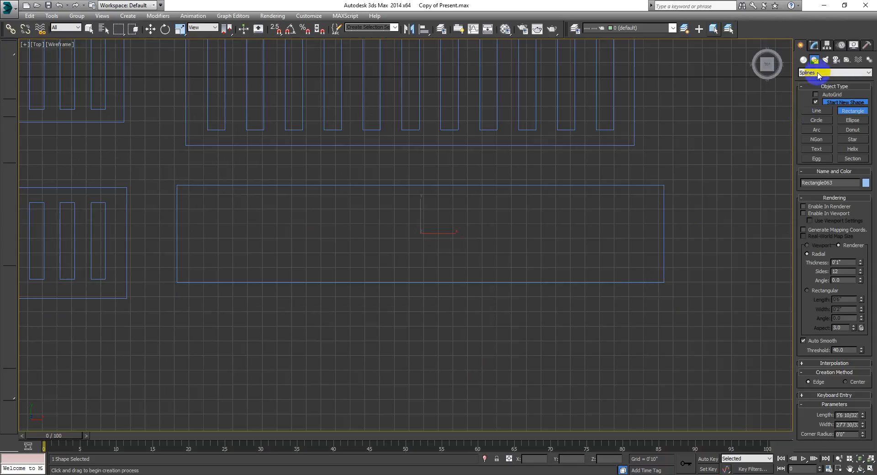
# - Extrude the new rectangle with an amount of 6
pyautogui.click(804, 61)
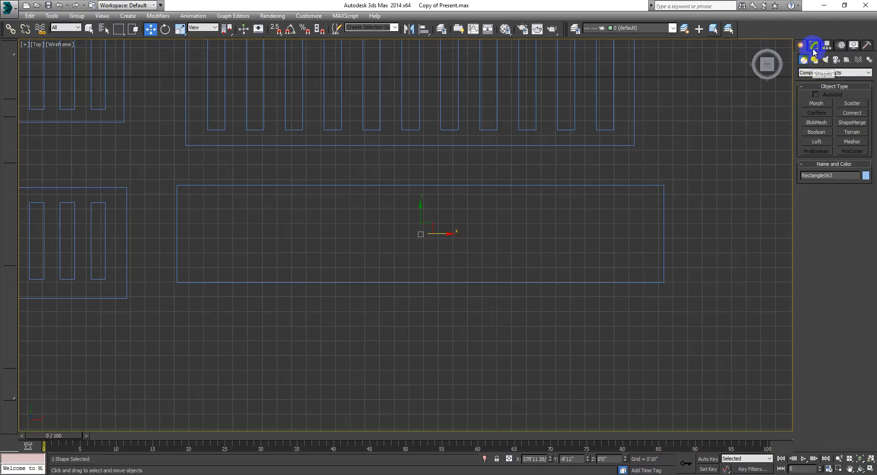
pyautogui.click(814, 46)
pyautogui.click(816, 84)
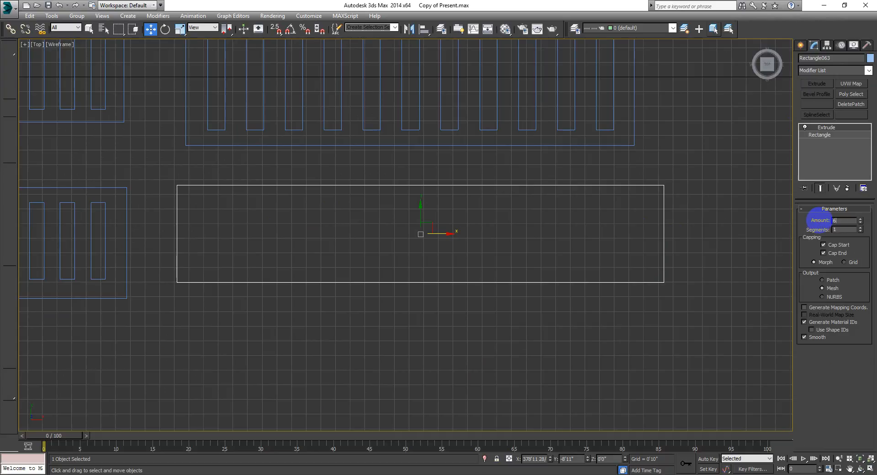
pyautogui.click(571, 345)
# - Draw a circle of about 1'10" radius inside the new rectangle near its right end, and extrude it by 1'3"
pyautogui.moveTo(610, 244); pyautogui.dragTo(593, 244, button='middle')
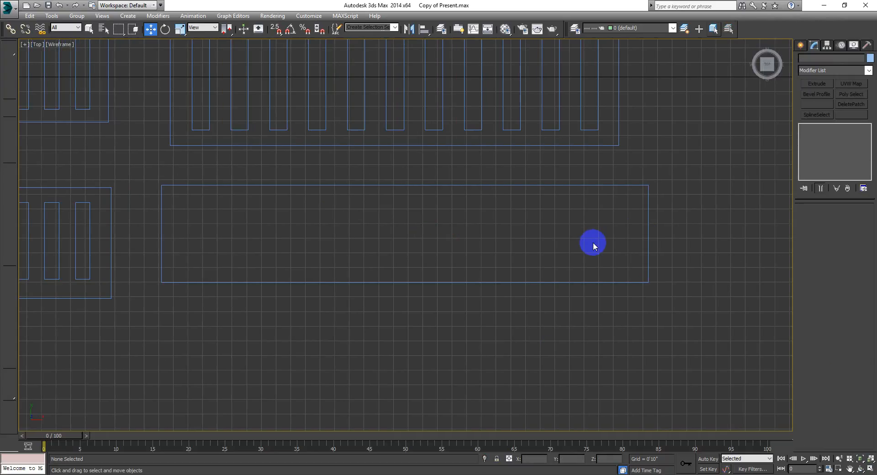
pyautogui.click(800, 46)
pyautogui.click(814, 60)
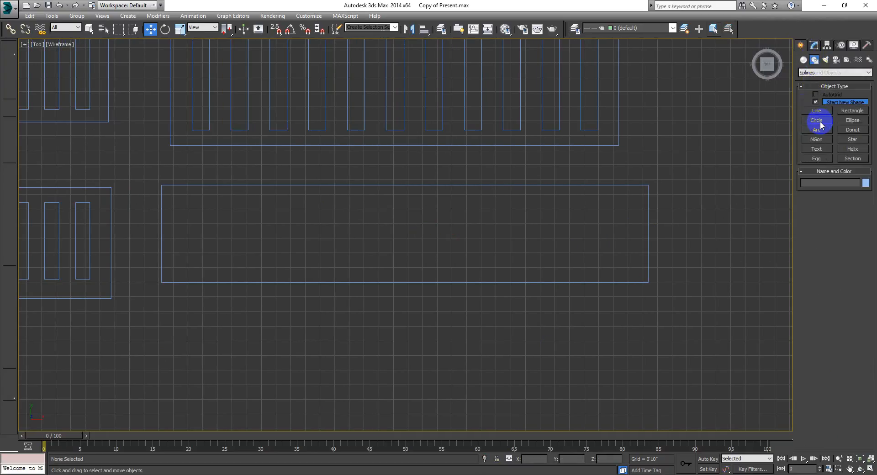
pyautogui.click(817, 120)
pyautogui.moveTo(590, 232); pyautogui.dragTo(557, 232)
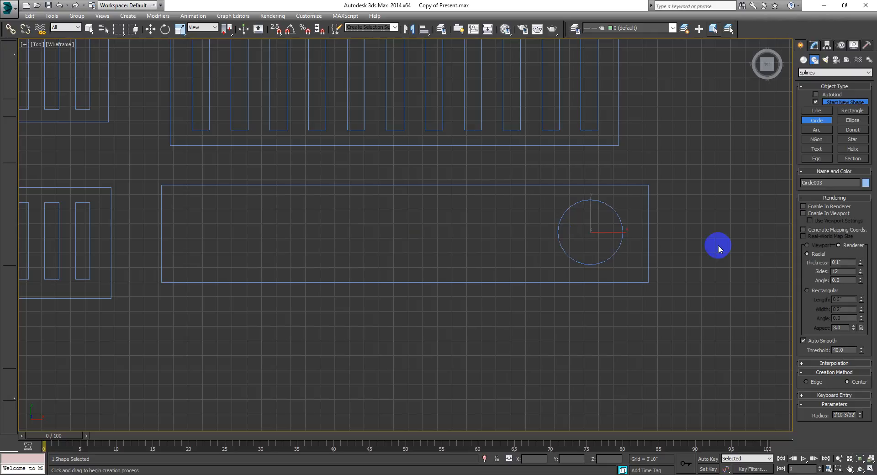
pyautogui.click(818, 46)
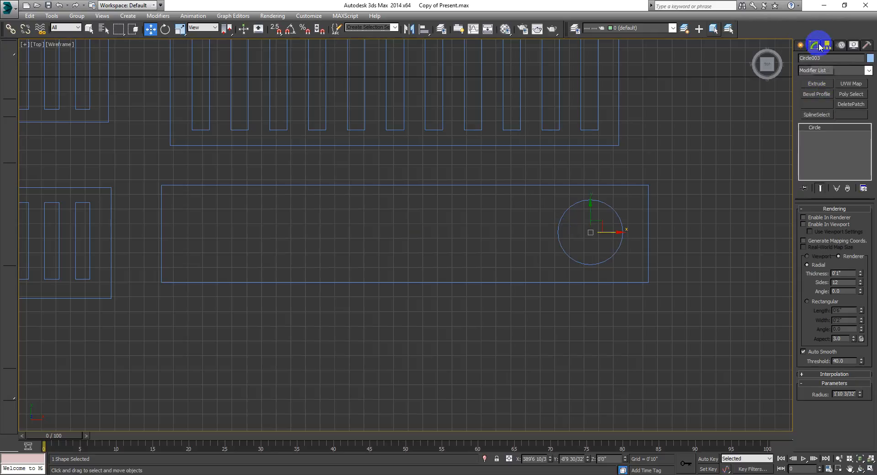
pyautogui.click(821, 85)
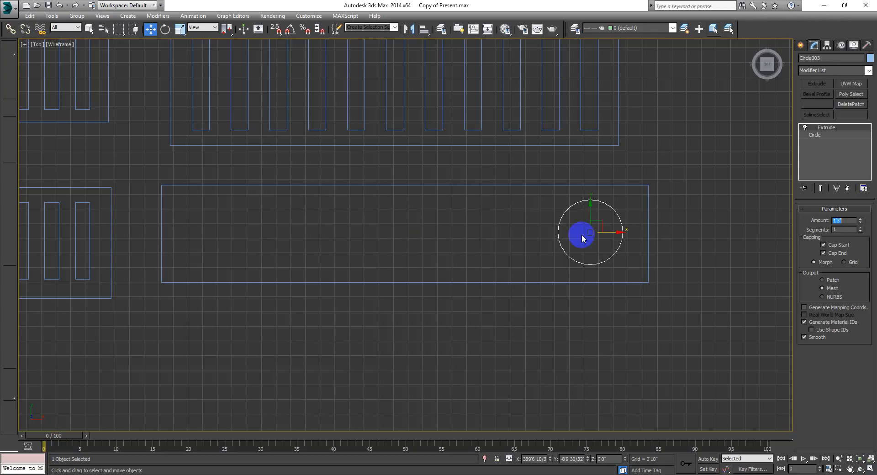
# - Clone the extruded circle leftward along X as three copies, spaced about 6'7" apart across the rectangle
pyautogui.keyDown('shift'); pyautogui.moveTo(622, 233); pyautogui.dragTo(503, 234); pyautogui.keyUp('shift')
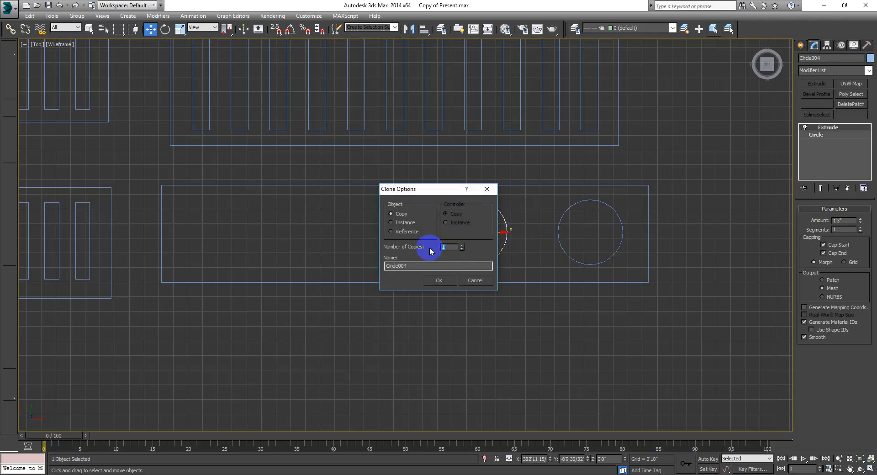
pyautogui.write('3')
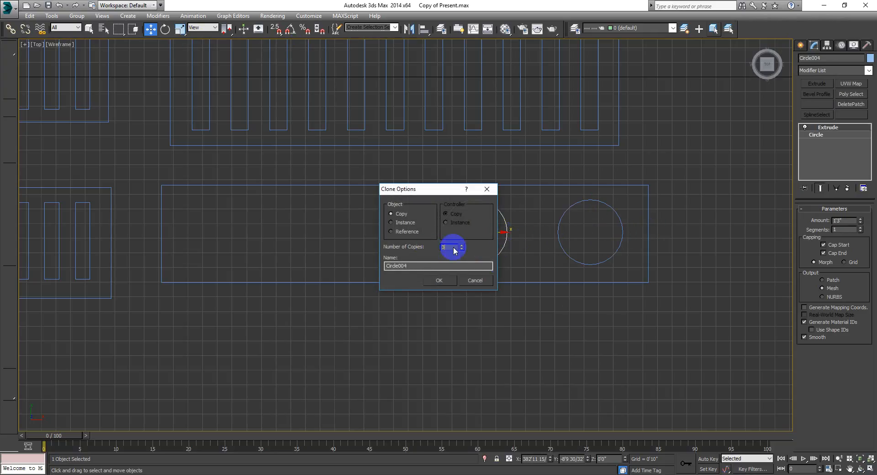
pyautogui.click(450, 281)
pyautogui.click(672, 264)
# - Subtract all four extruded circles from the extruded rectangle with ProBoolean
pyautogui.moveTo(689, 235); pyautogui.dragTo(677, 239, button='middle')
pyautogui.click(799, 45)
pyautogui.click(811, 72)
pyautogui.click(809, 78)
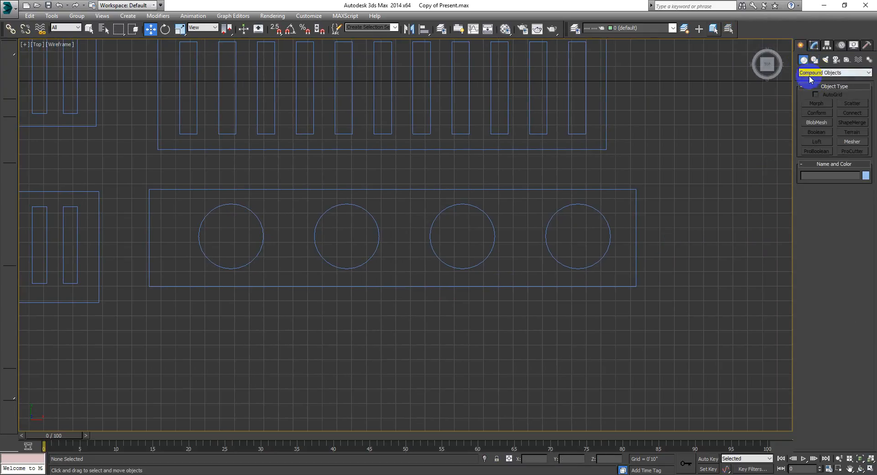
pyautogui.click(658, 218)
pyautogui.click(636, 206)
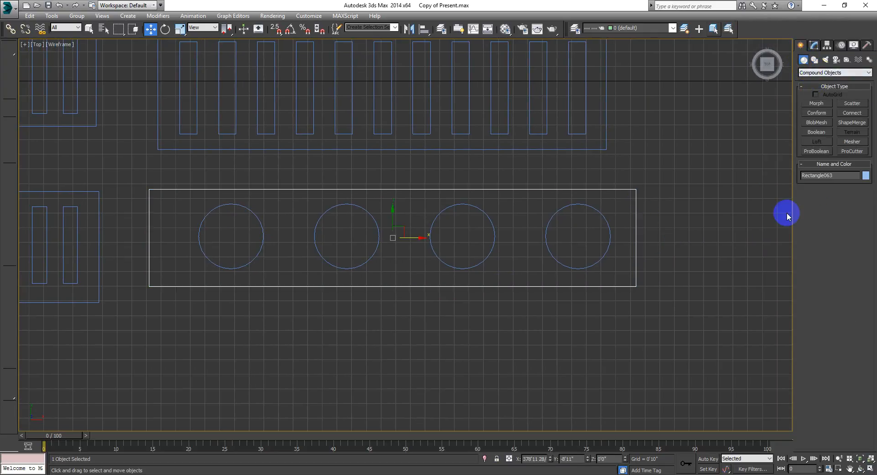
pyautogui.click(816, 151)
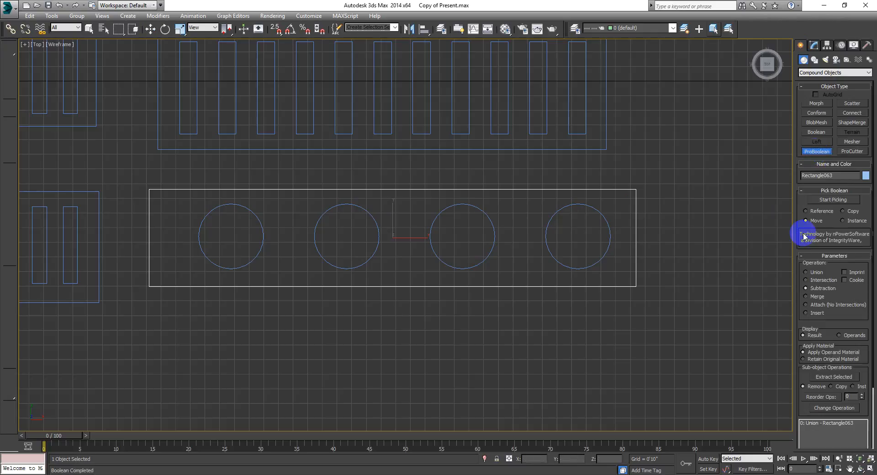
pyautogui.click(832, 201)
pyautogui.click(603, 240)
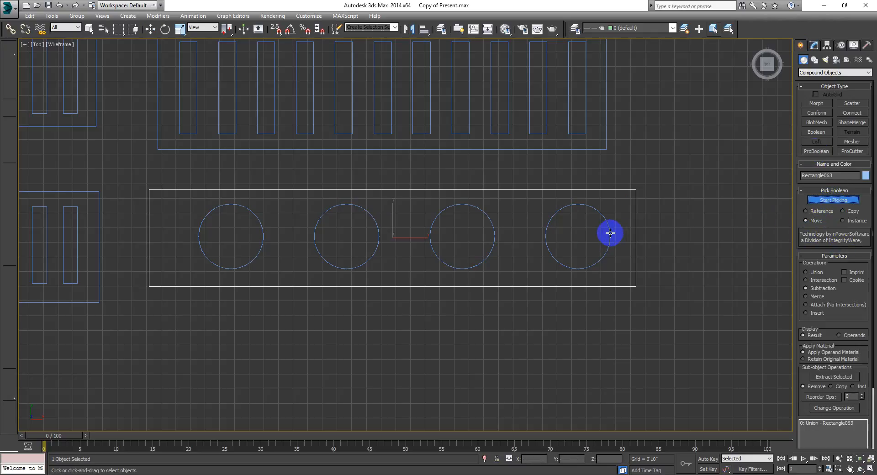
pyautogui.click(610, 233)
pyautogui.click(495, 230)
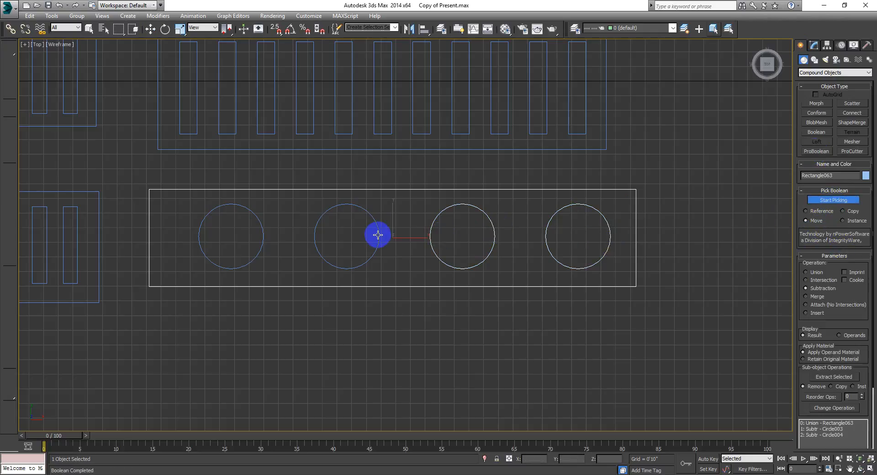
pyautogui.click(313, 244)
pyautogui.click(261, 235)
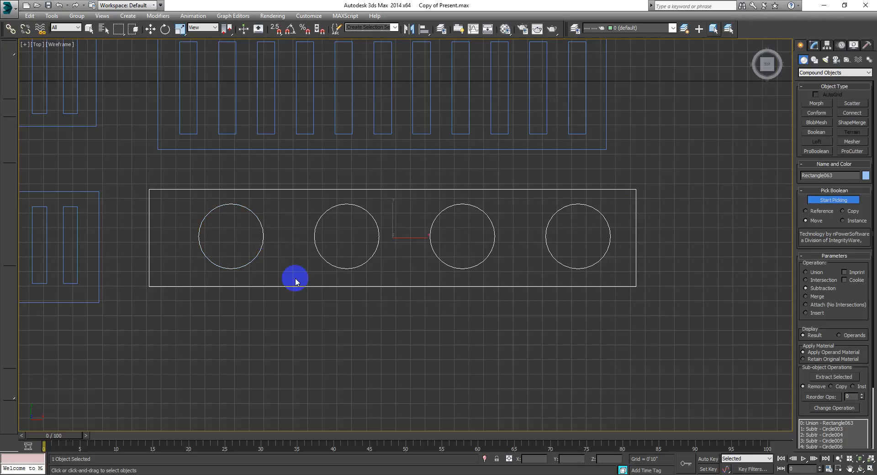
# - Examine the four circular holes in the shaded Top view alongside the neighbouring slotted panels
pyautogui.hotkey('alt', 'w')
pyautogui.moveTo(592, 353); pyautogui.dragTo(576, 357, button='middle')
pyautogui.hotkey('alt', 'w')
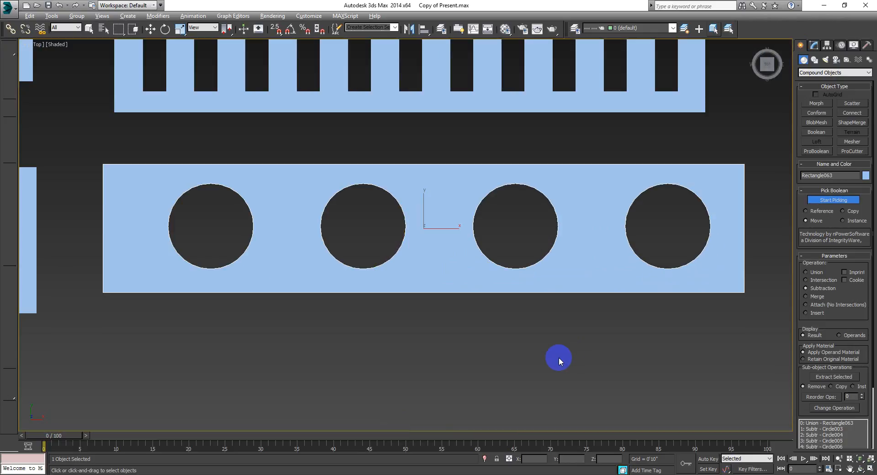
pyautogui.moveTo(620, 313)
pyautogui.mouseDown(button='middle')
pyautogui.moveTo(619, 328)
pyautogui.moveTo(602, 310)
pyautogui.mouseUp(button='middle')
pyautogui.scroll(-2, 619, 328)
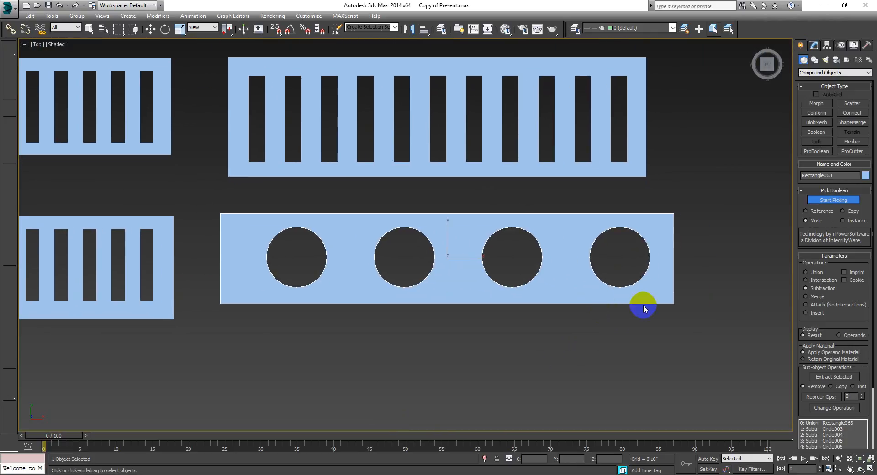
pyautogui.moveTo(612, 270); pyautogui.dragTo(626, 298, button='middle')
pyautogui.moveTo(708, 193); pyautogui.dragTo(698, 222, button='middle')
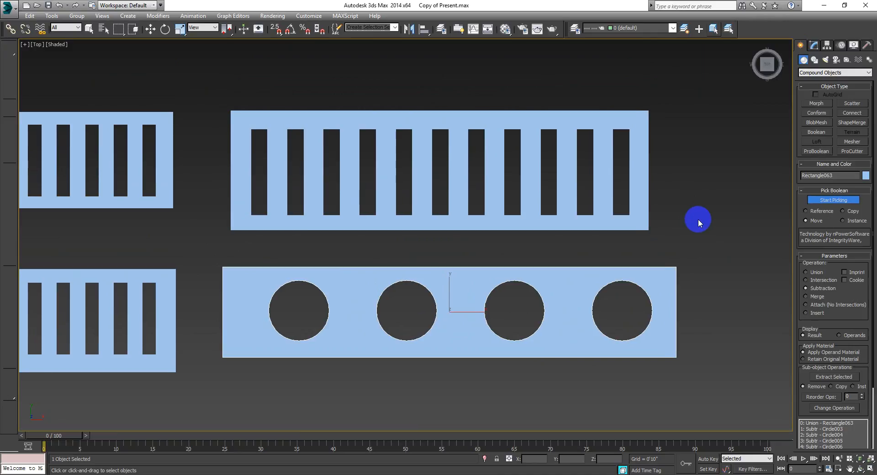